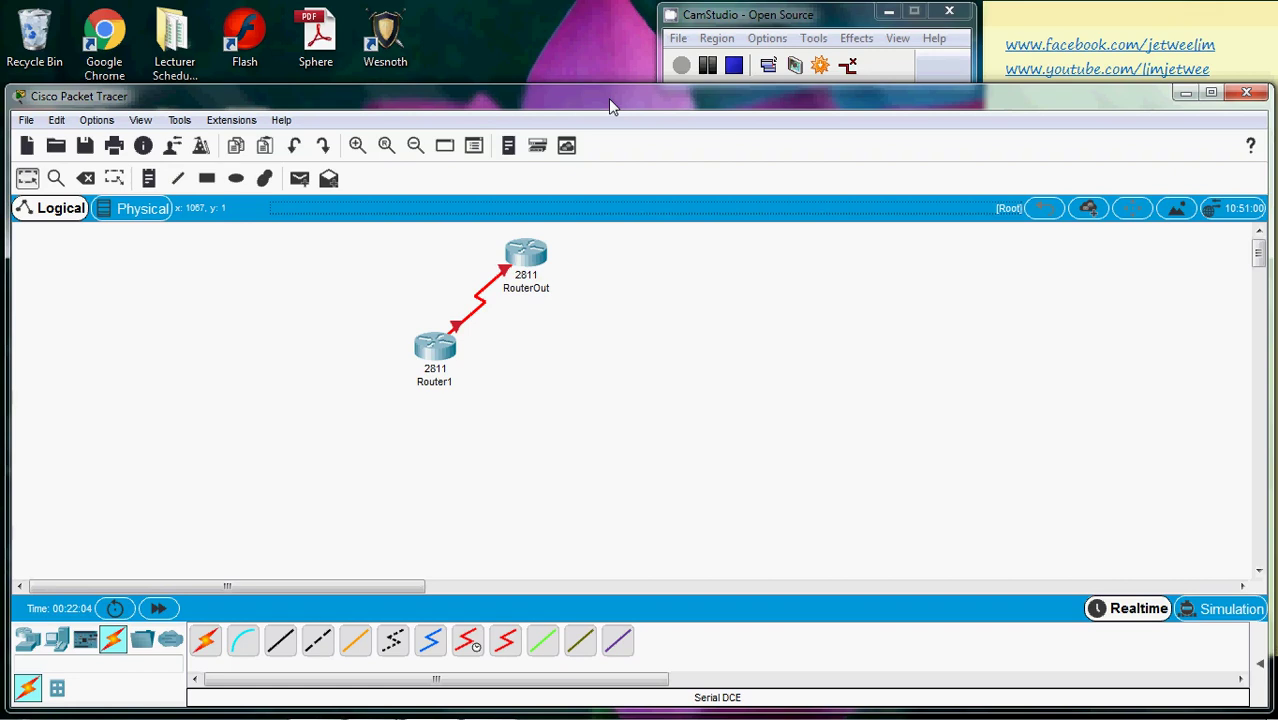
After checking Router1's settings, place a 2960 switch (Switch0) below Router1
left_click(437, 350)
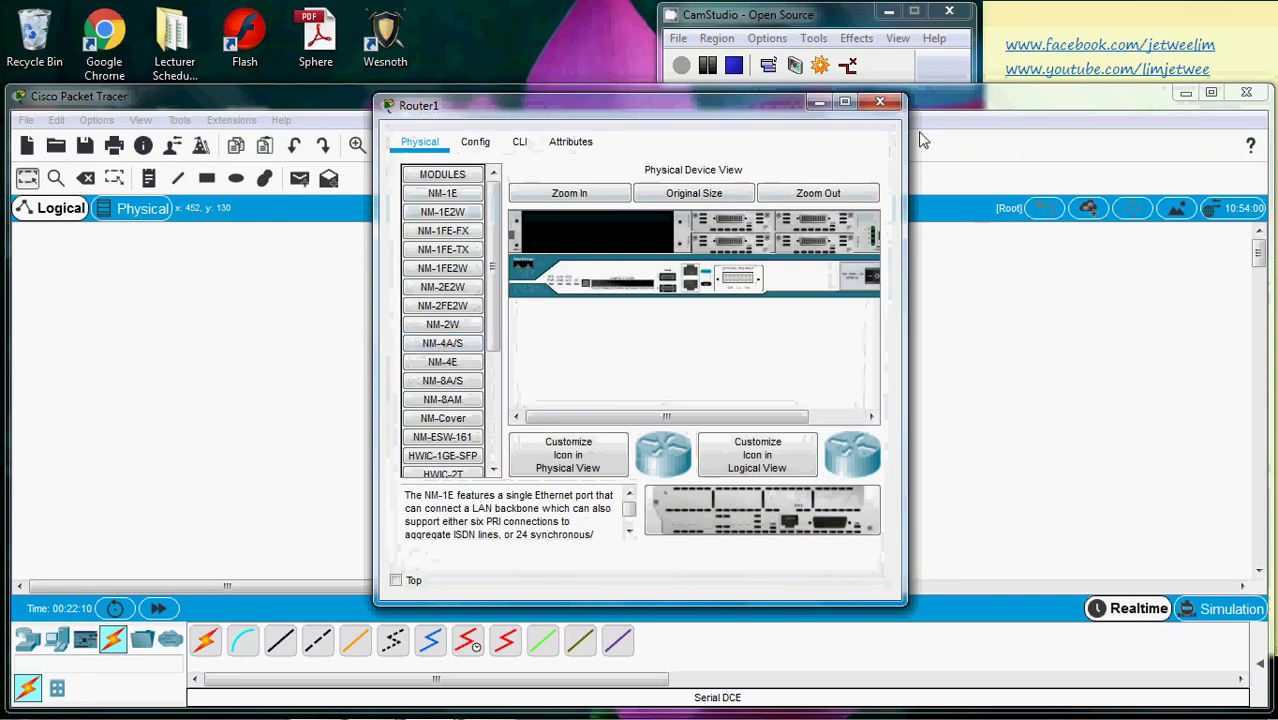
left_click(880, 101)
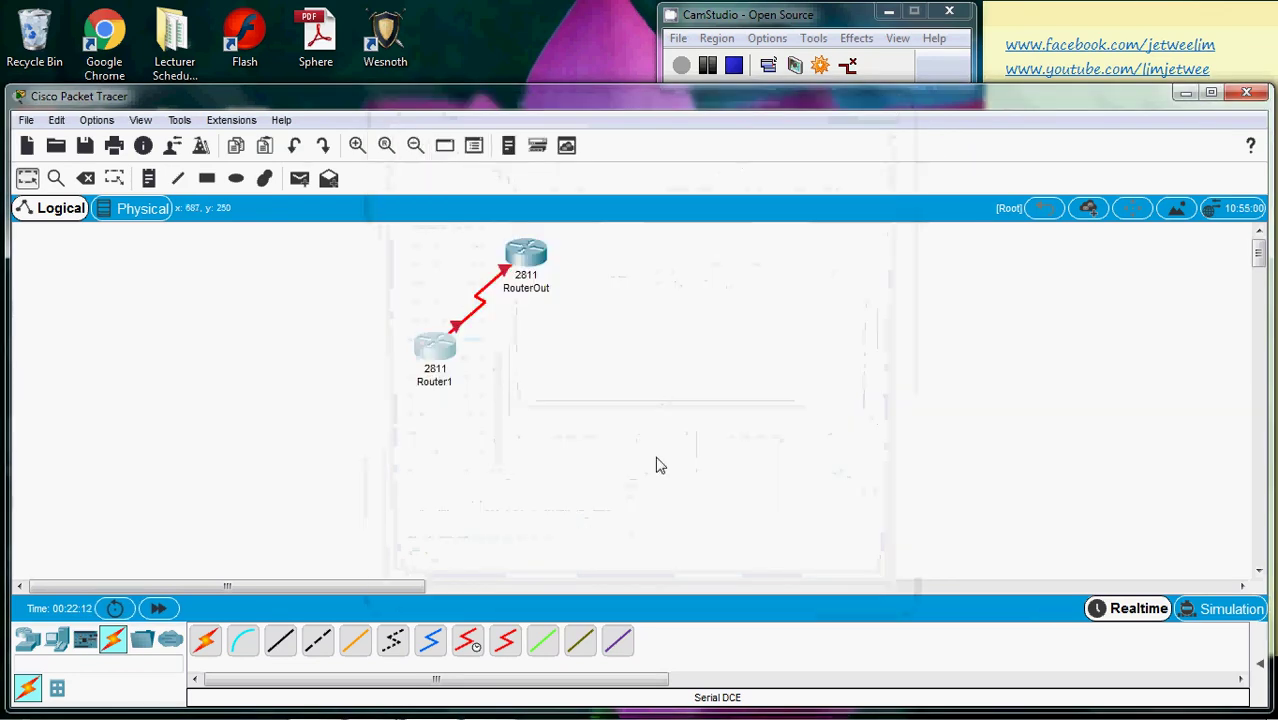
left_click(29, 640)
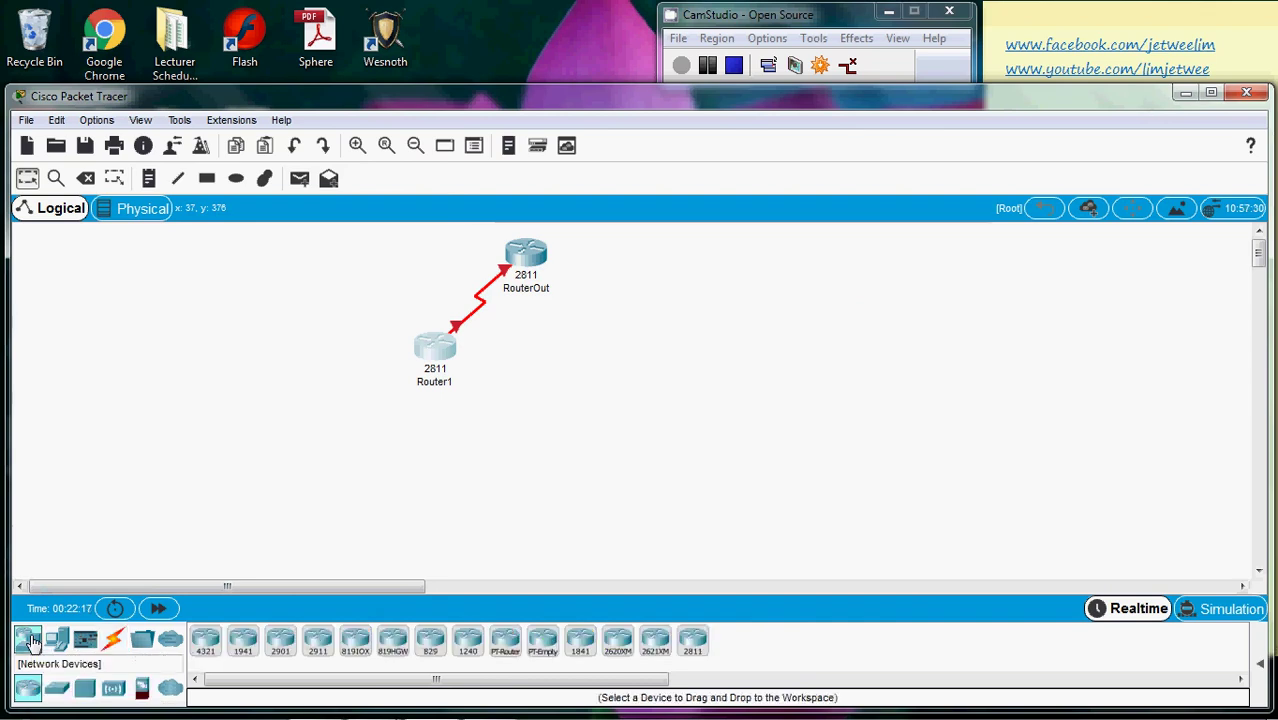
left_click(57, 689)
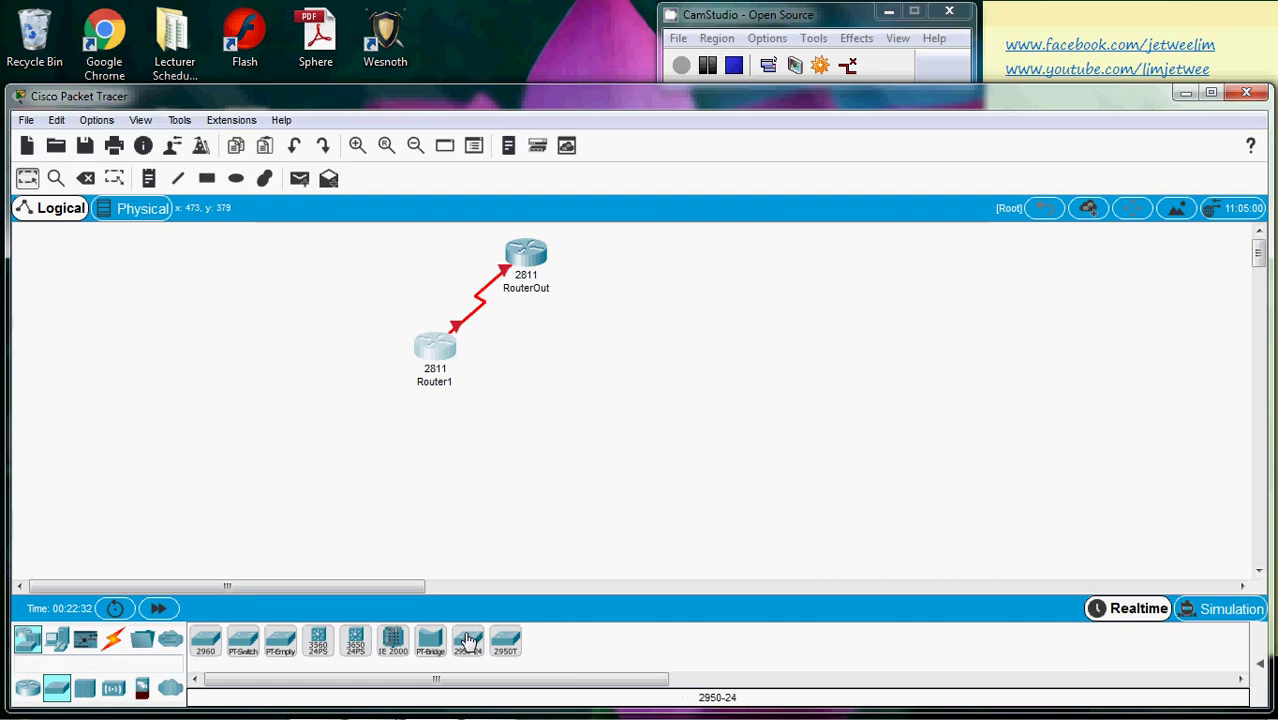
left_click(205, 645)
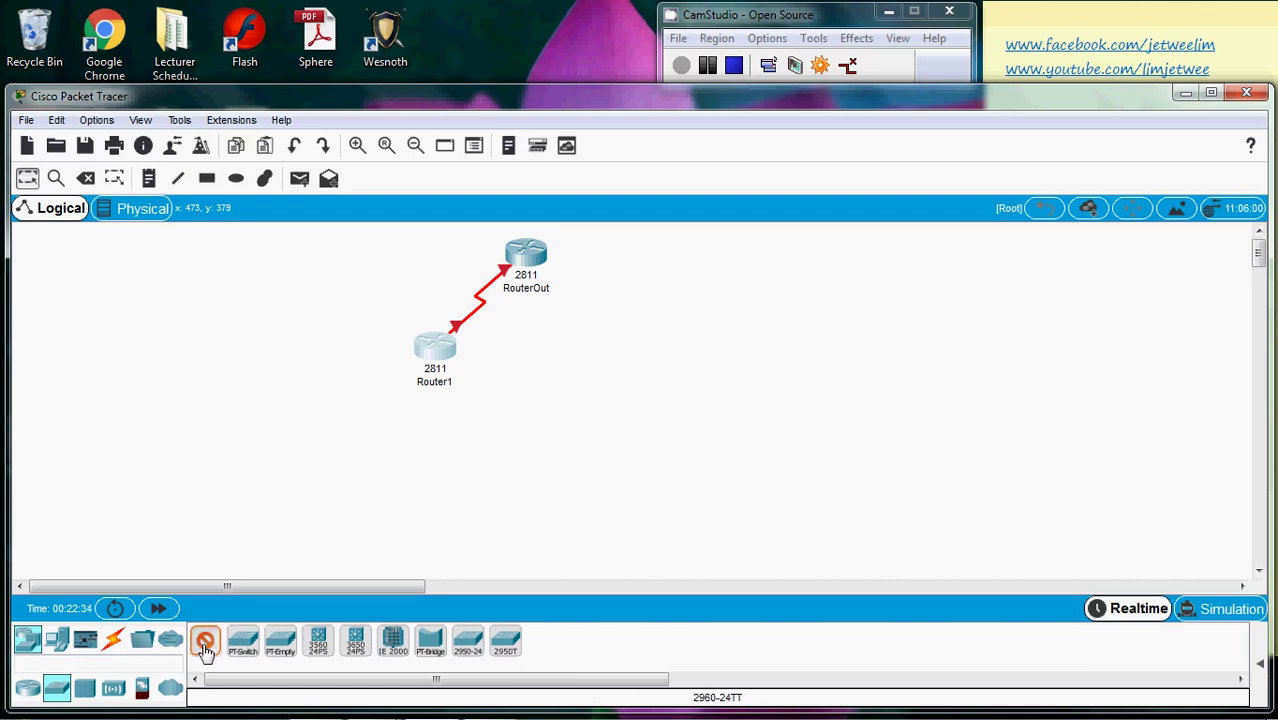
left_click(379, 440)
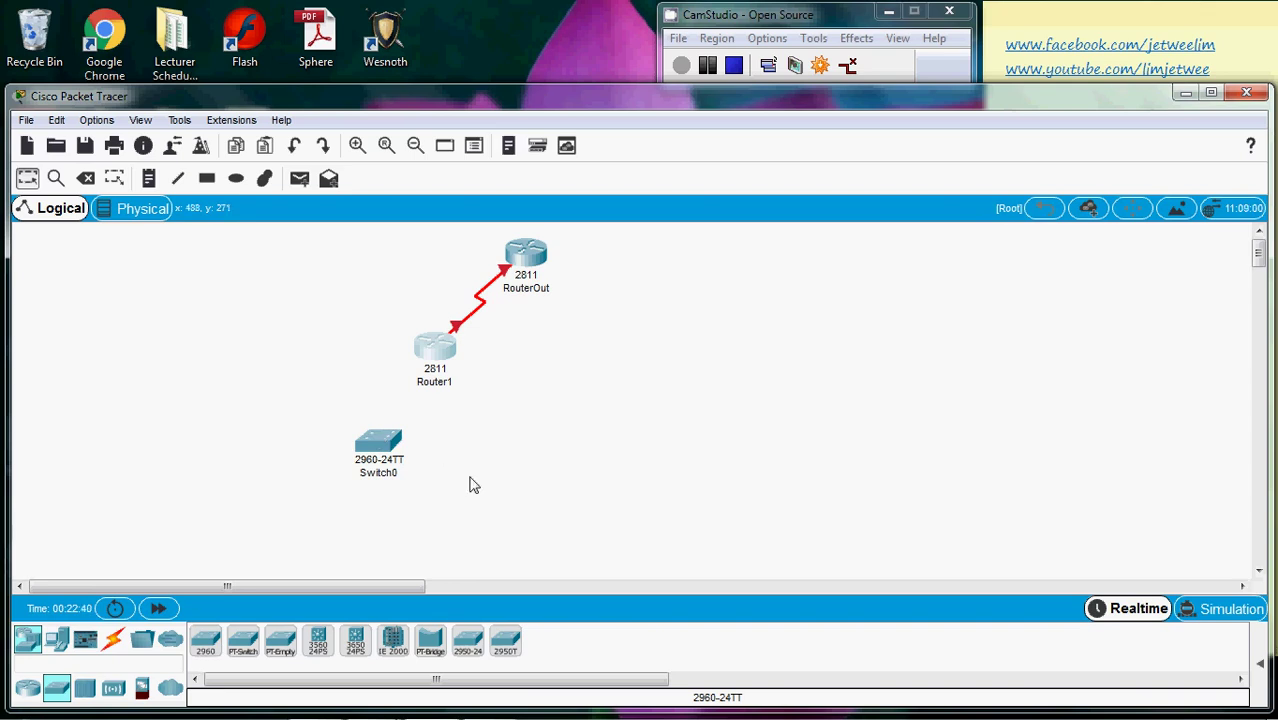
left_click(381, 452)
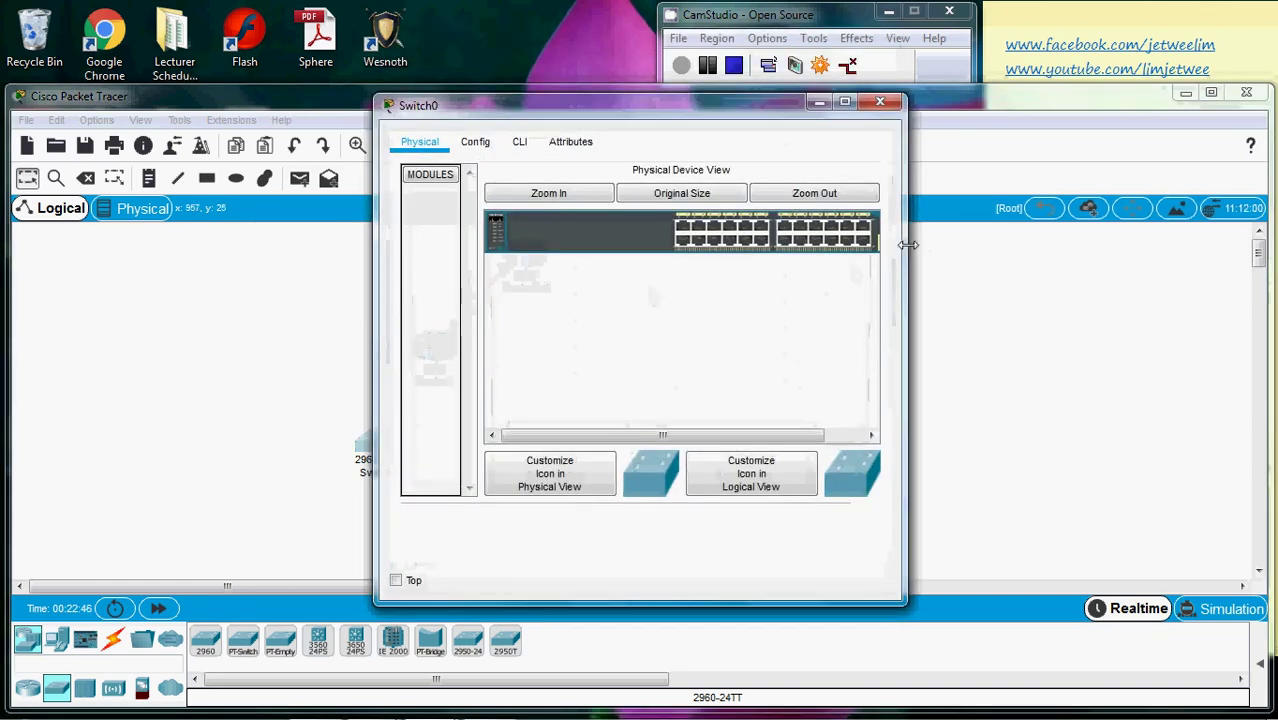
left_click_drag(907, 243, 1210, 262)
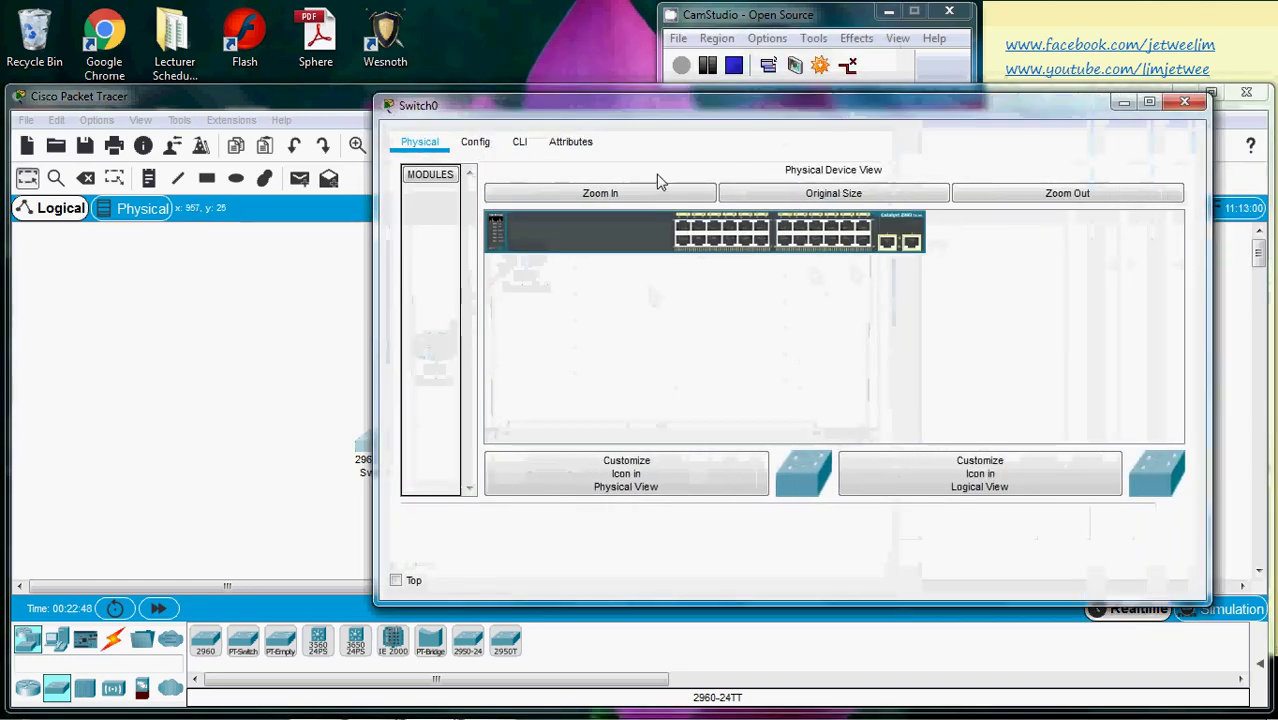
left_click(672, 193)
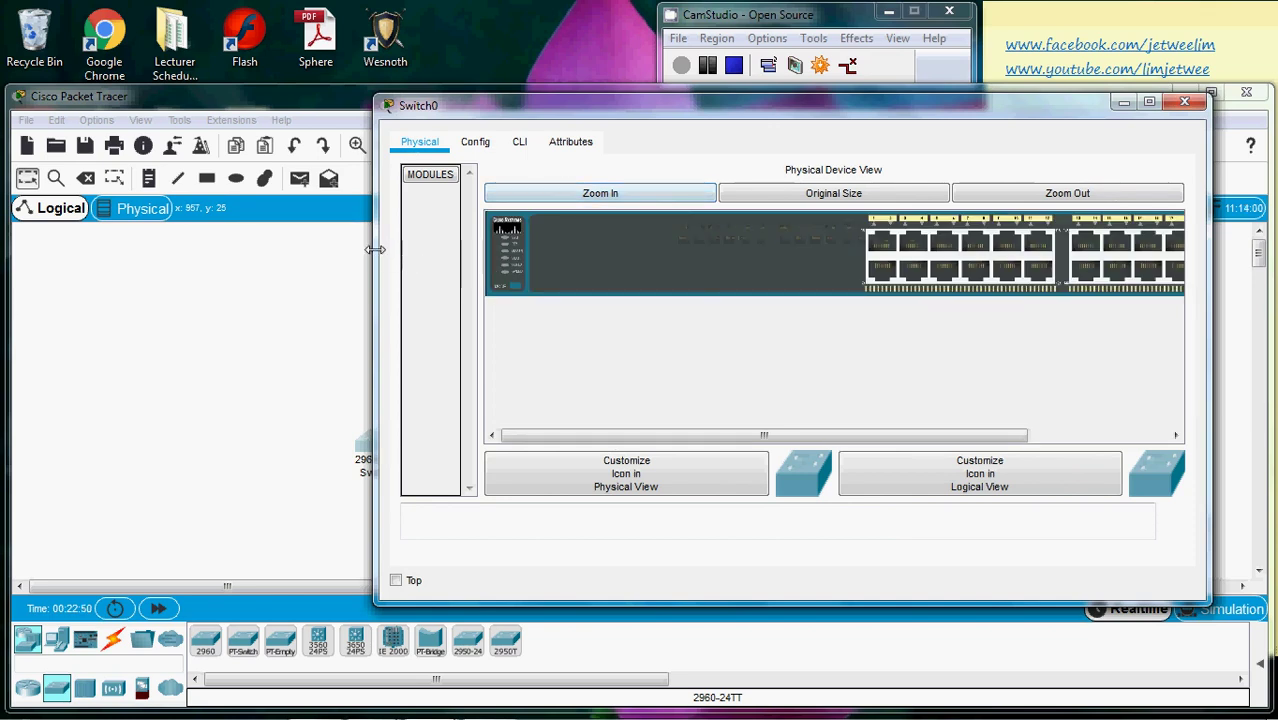
left_click_drag(375, 252, 149, 264)
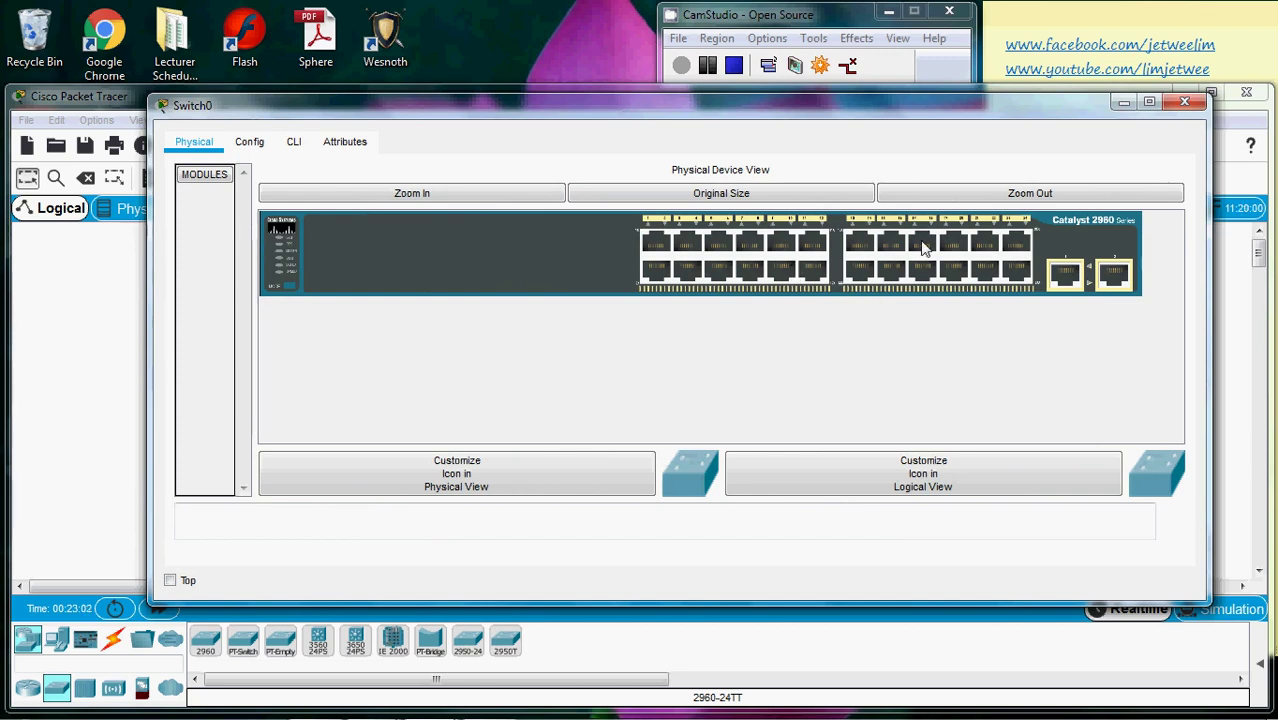
left_click(1185, 104)
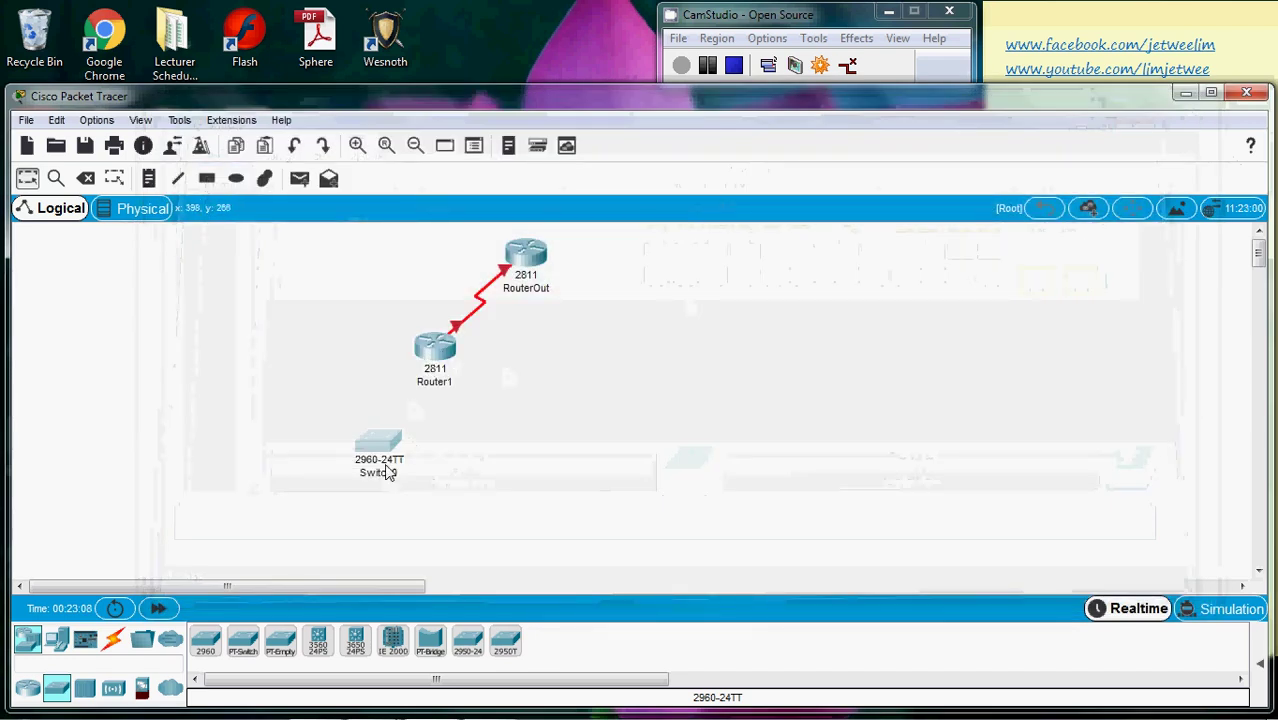
Show the Connections cable types in the bottom-left device panel
left_click(113, 641)
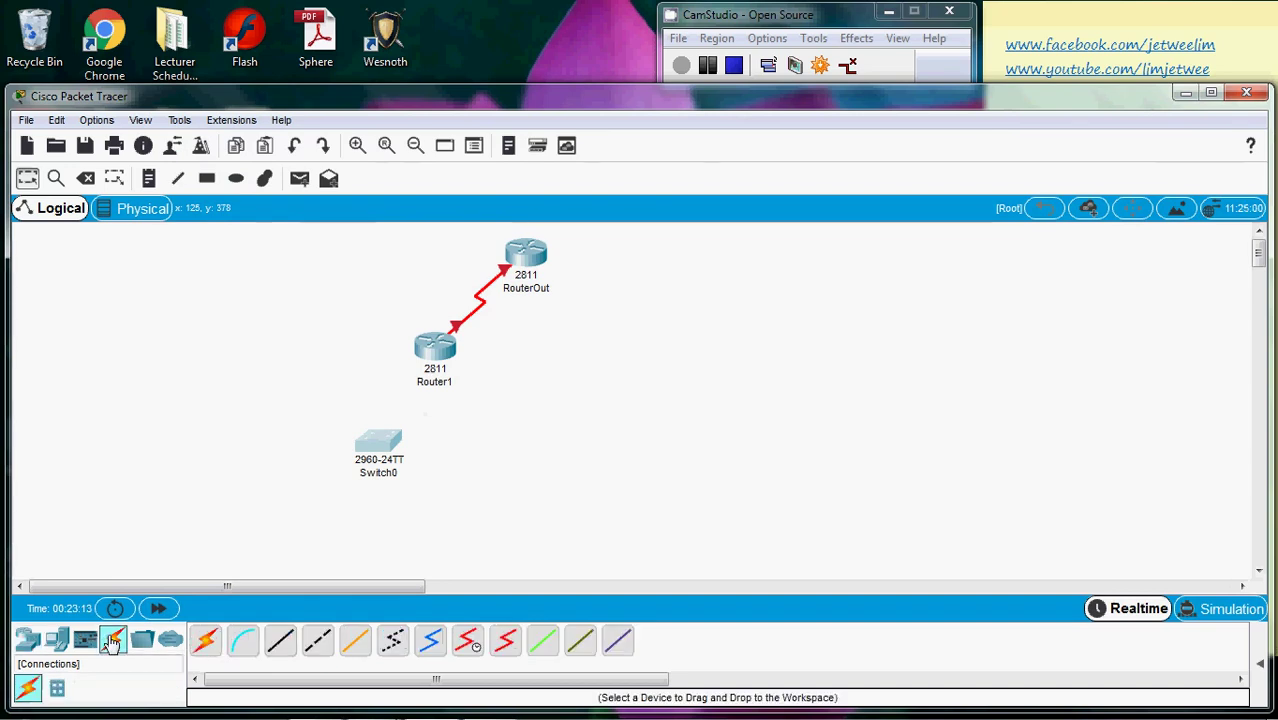
Cable Router1 Fa0/0 to Switch0 Fa0/1 with copper straight-through, then move Switch0 below-right
left_click(280, 644)
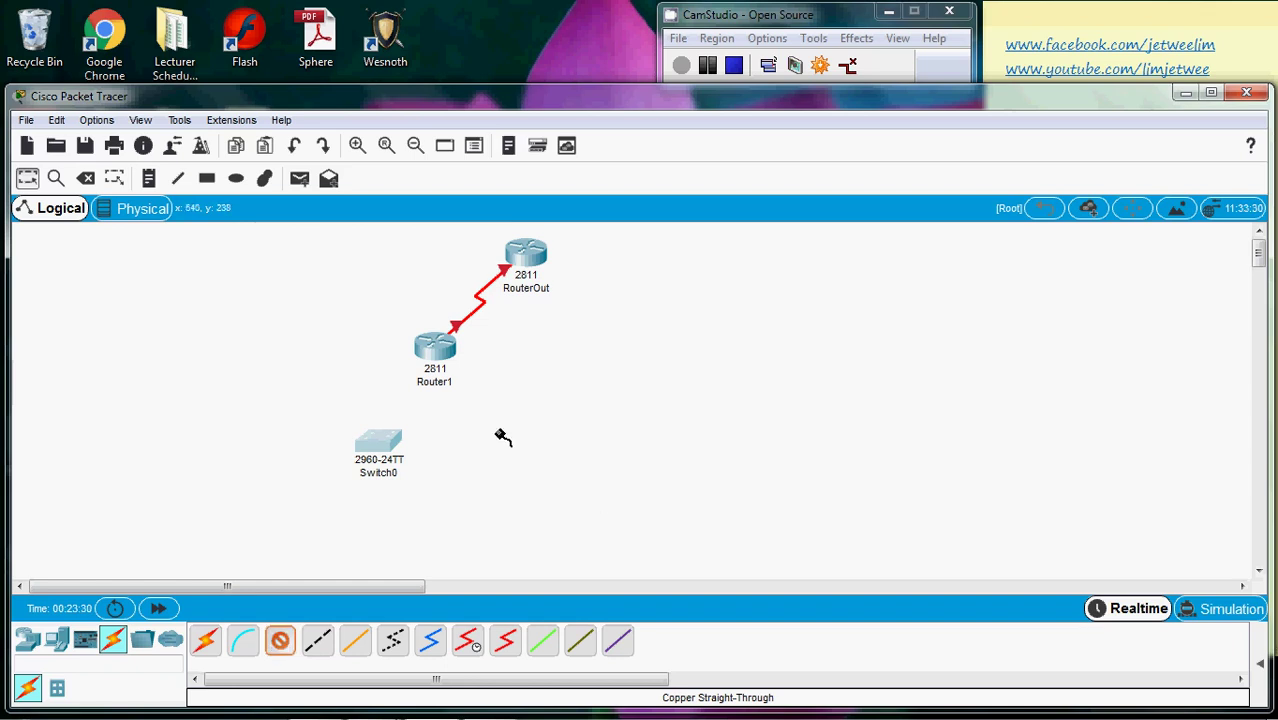
mouse_move(444, 355)
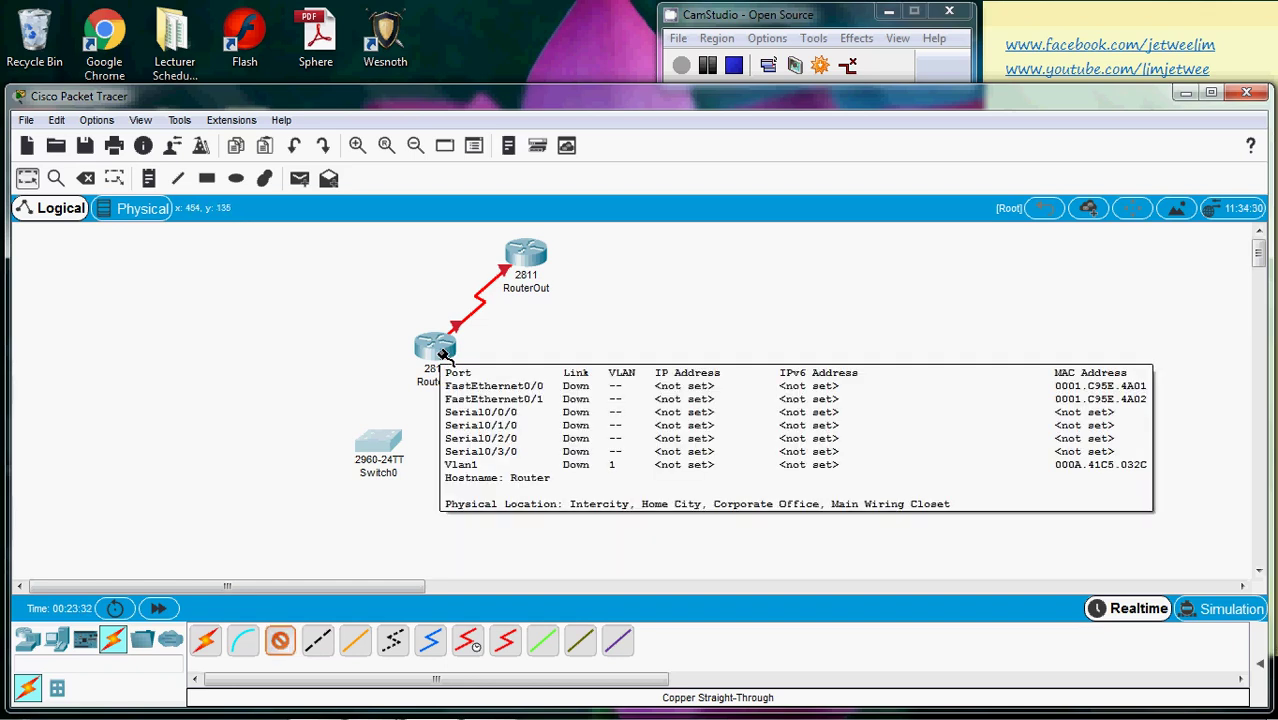
left_click(444, 355)
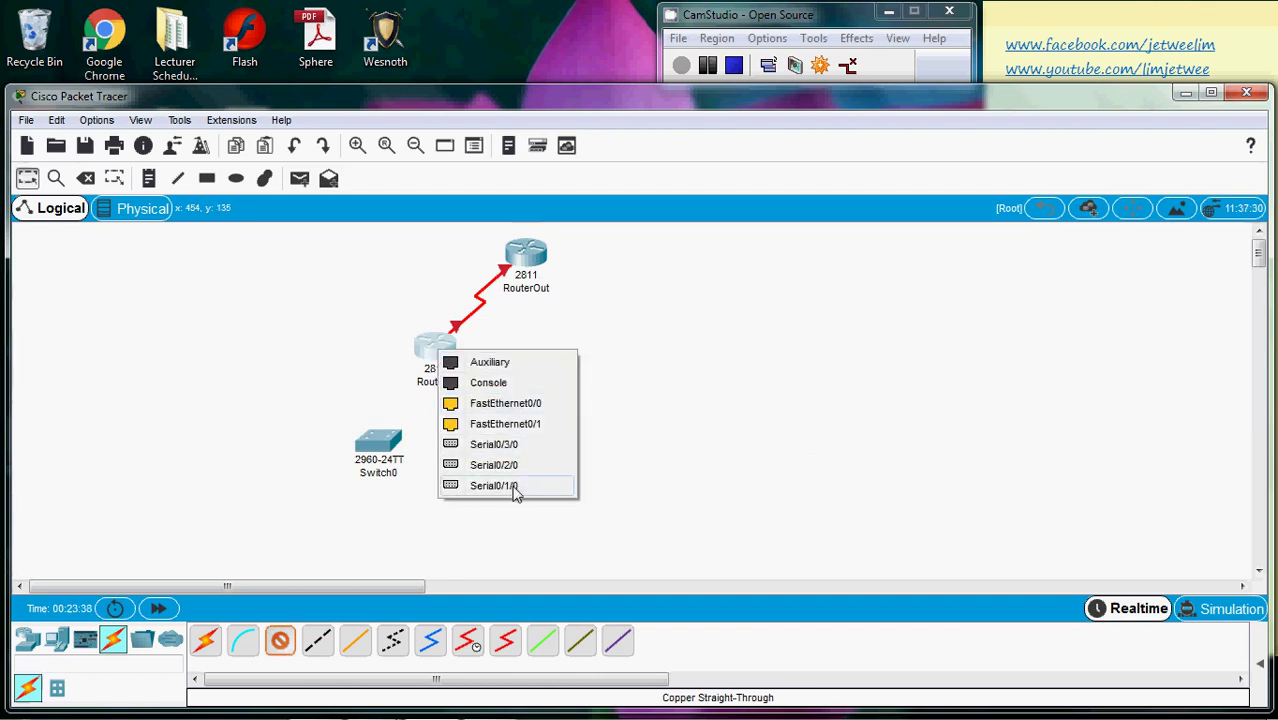
left_click(506, 404)
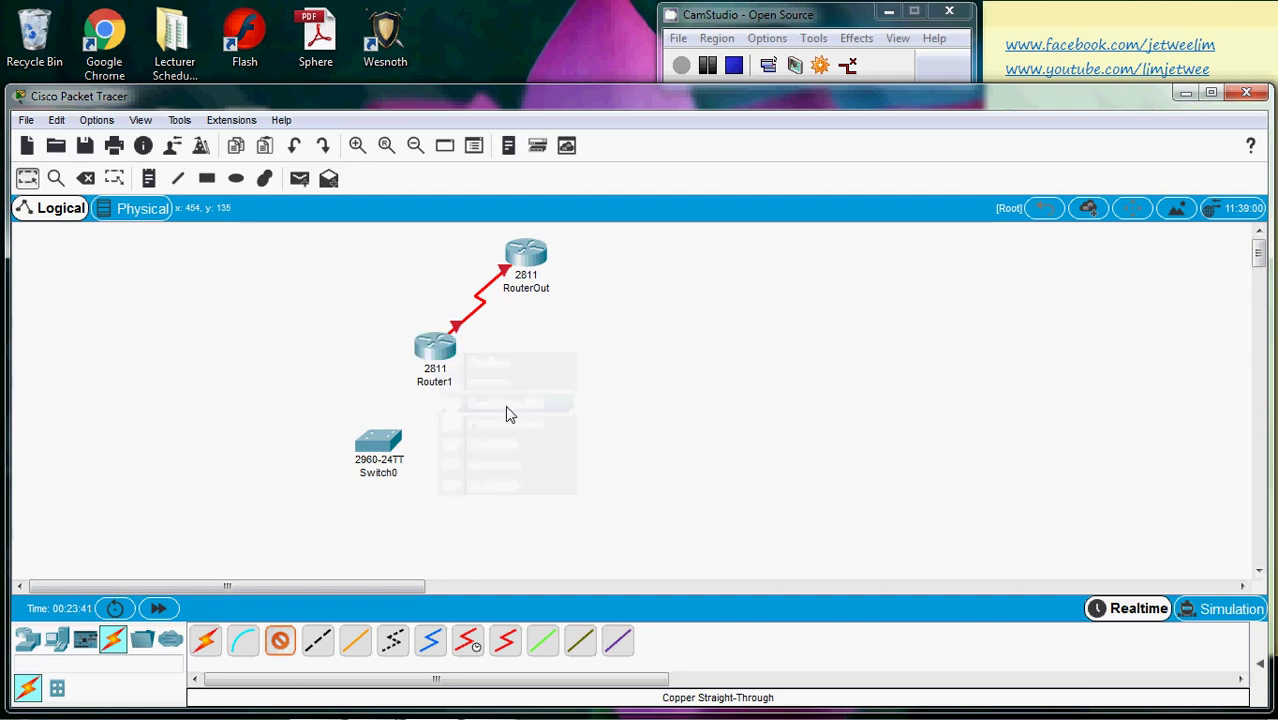
left_click(380, 449)
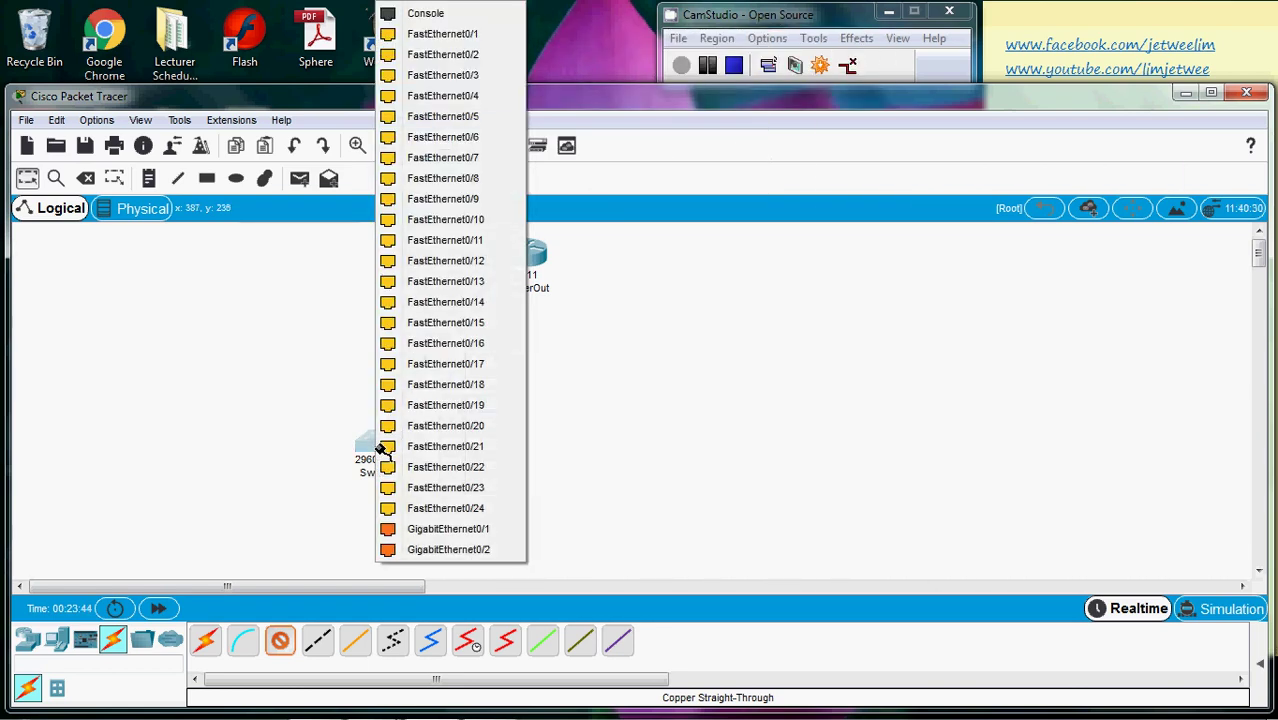
left_click(467, 40)
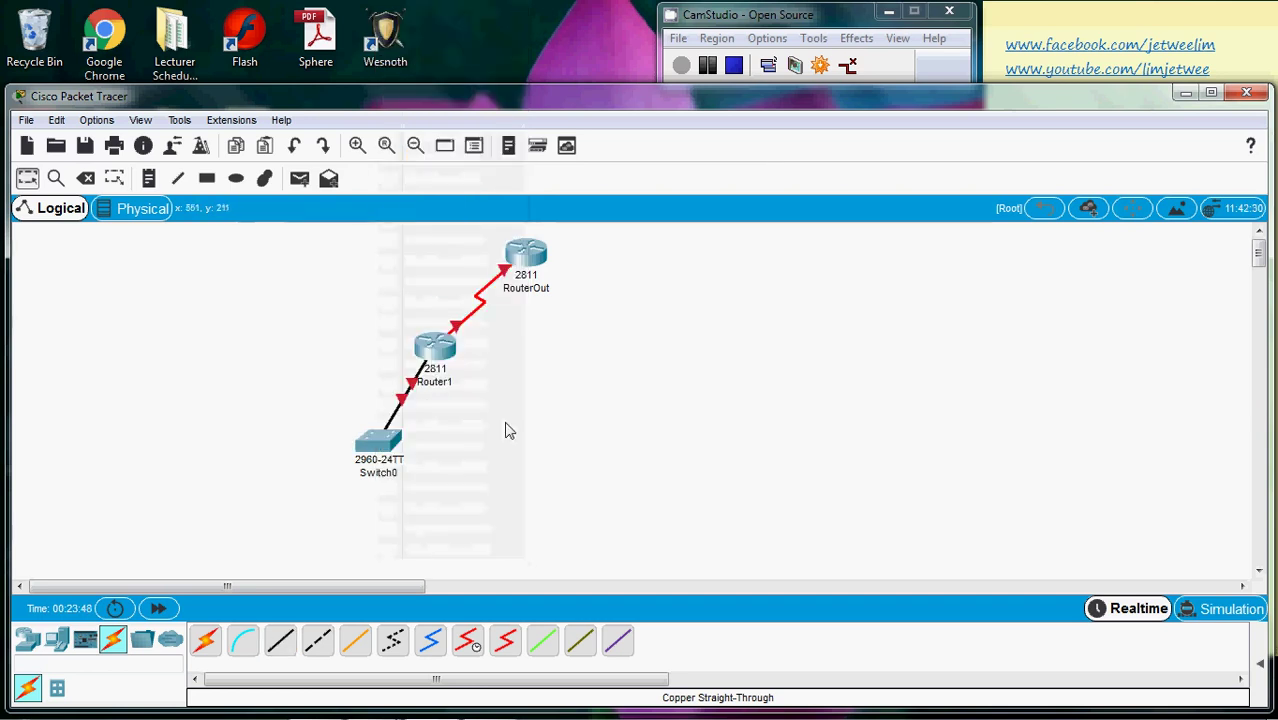
left_click_drag(393, 440, 525, 436)
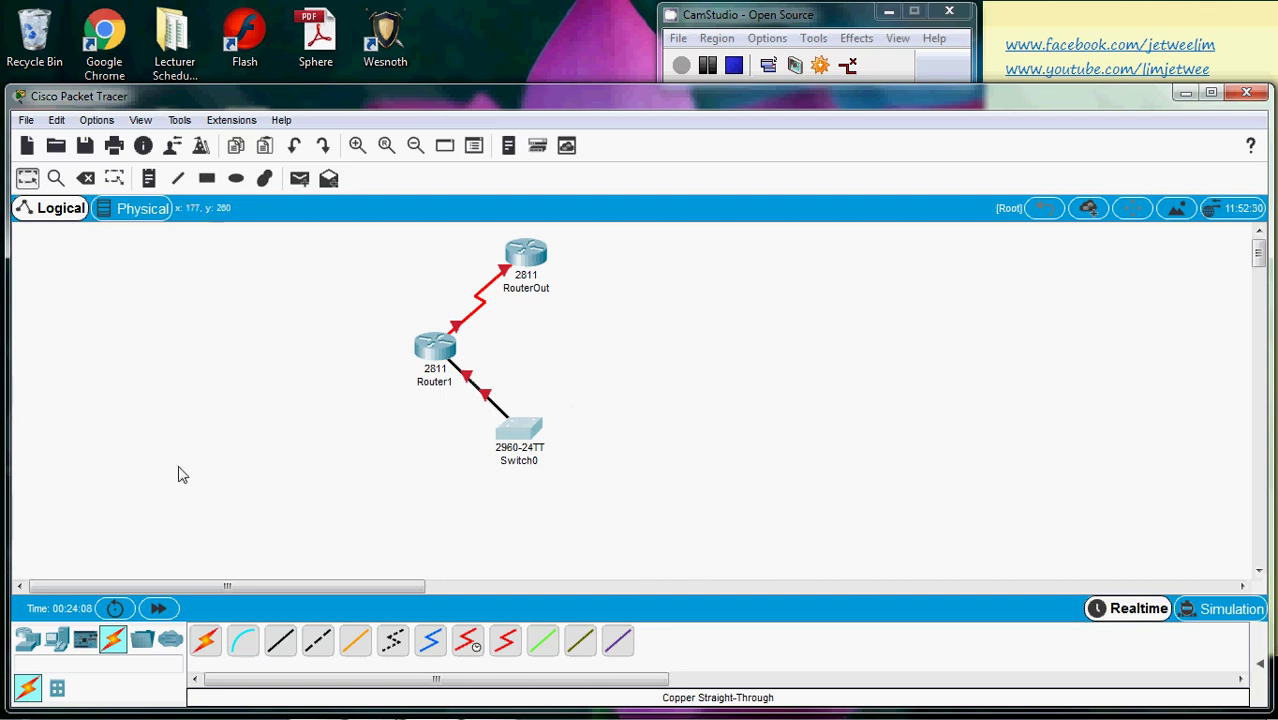
Place a PC (PC0) right of Switch0 and a laptop (Laptop0) below PC0
left_click(56, 641)
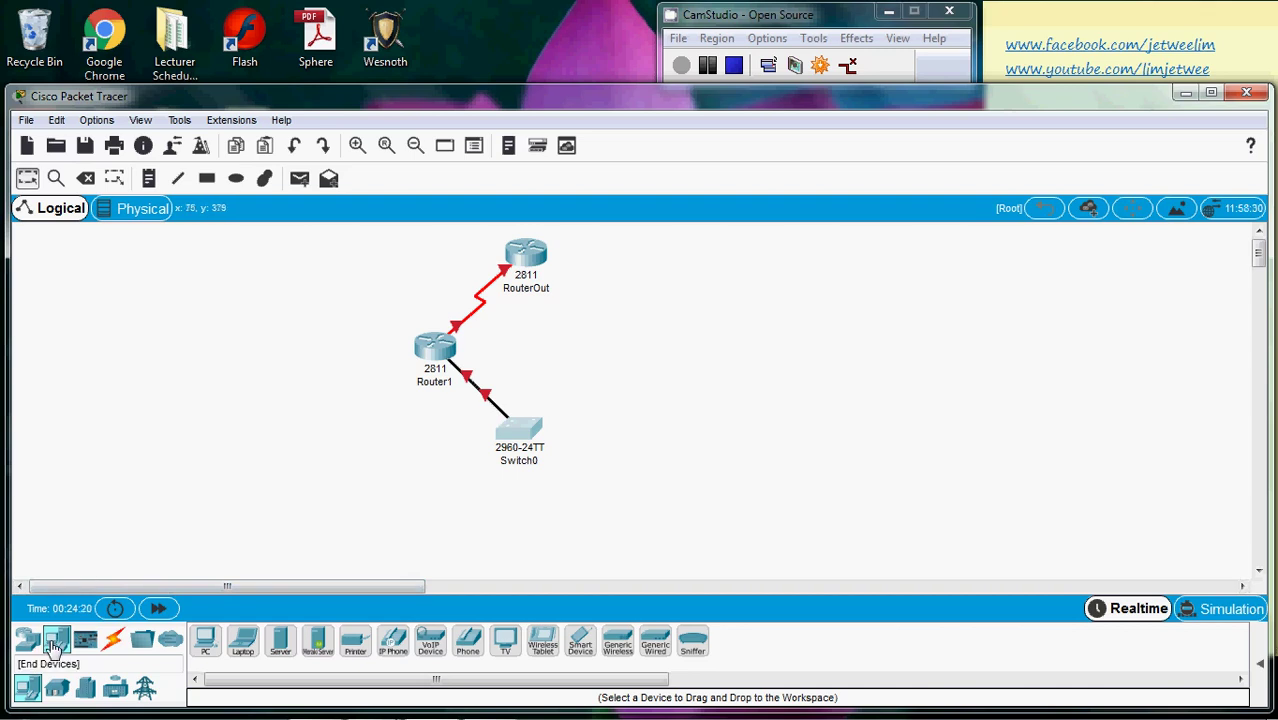
left_click(207, 648)
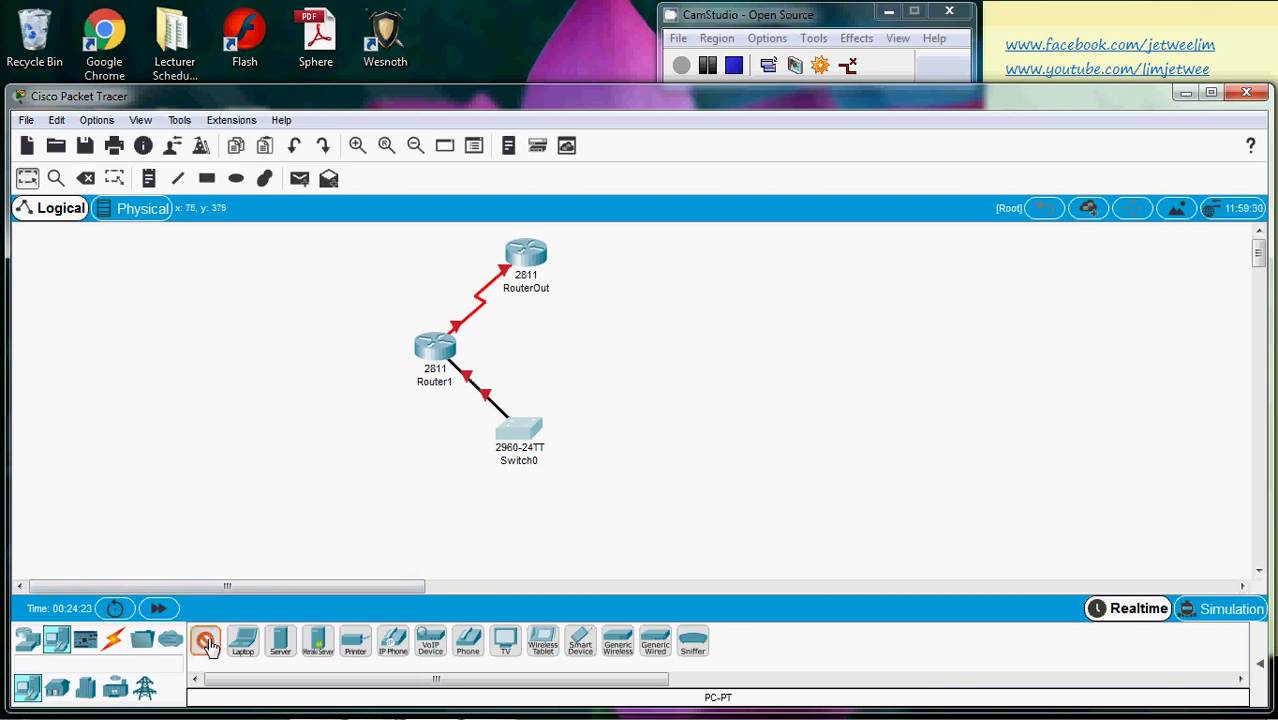
left_click(645, 431)
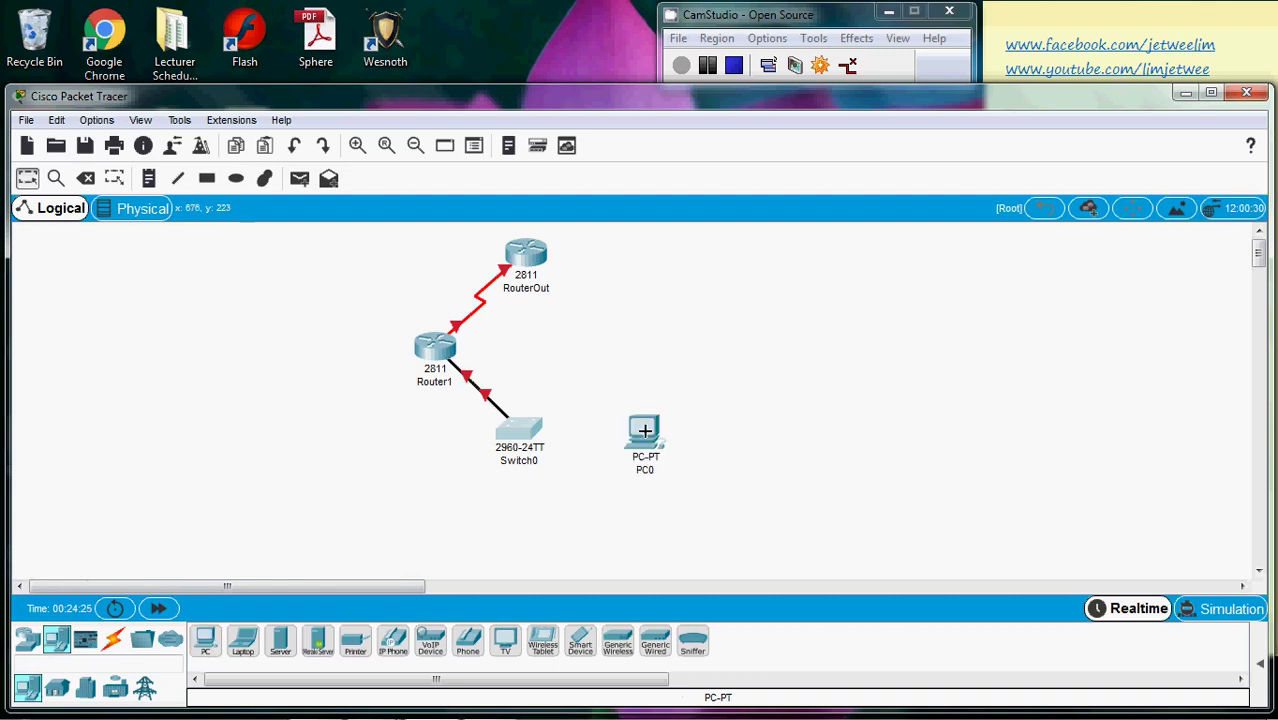
left_click(243, 642)
left_click(640, 523)
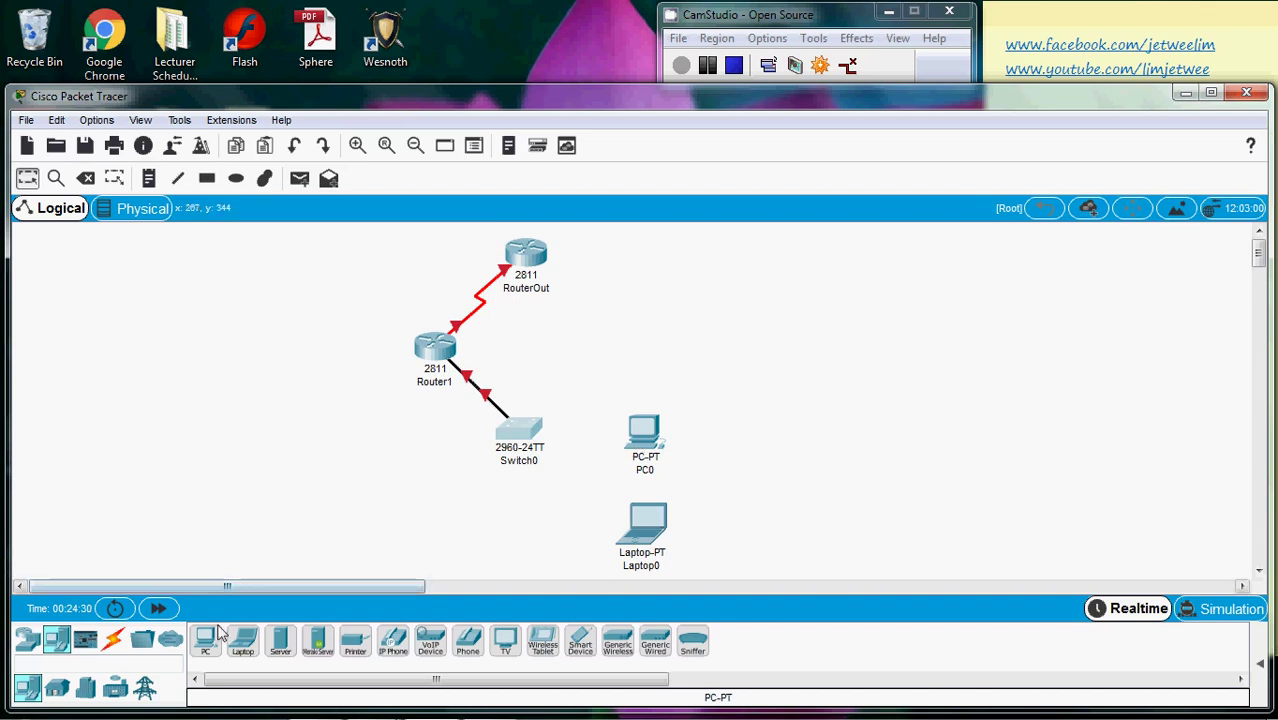
left_click(110, 641)
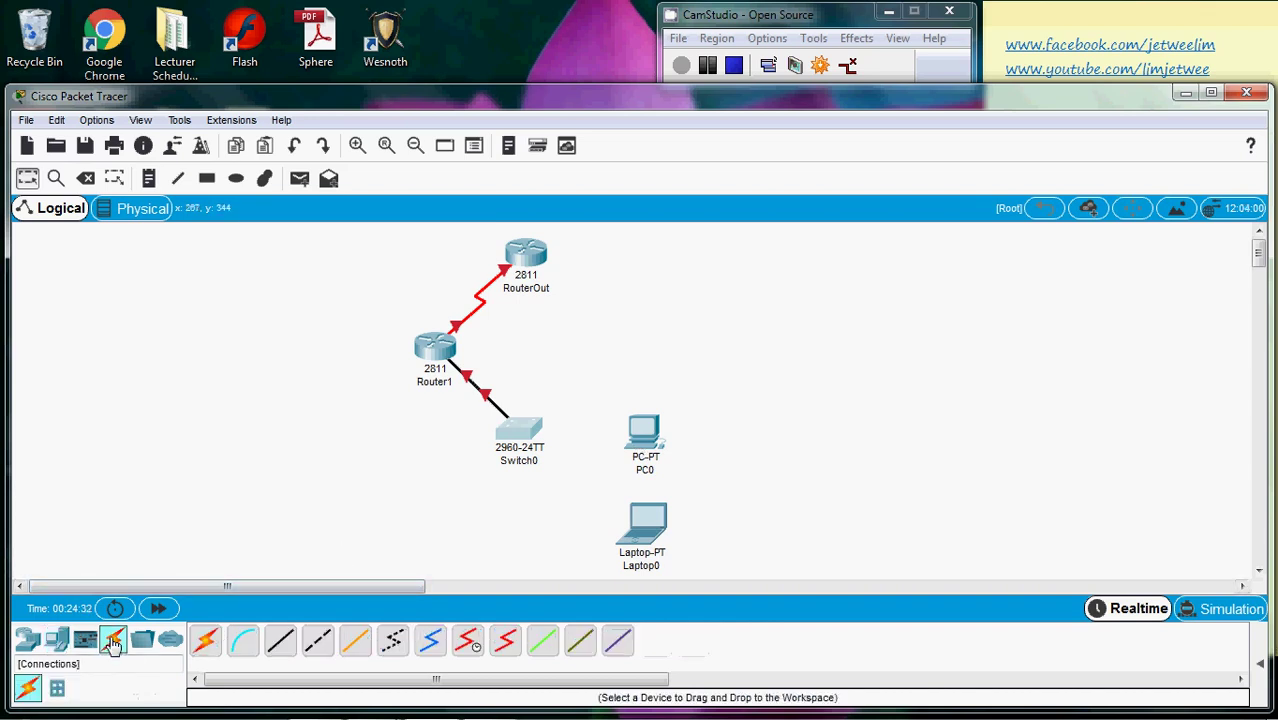
Run straight-through cables from Switch0 Fa0/2 to PC0 Fa0 and Switch0 Fa0/3 to Laptop0 Fa0
left_click(282, 643)
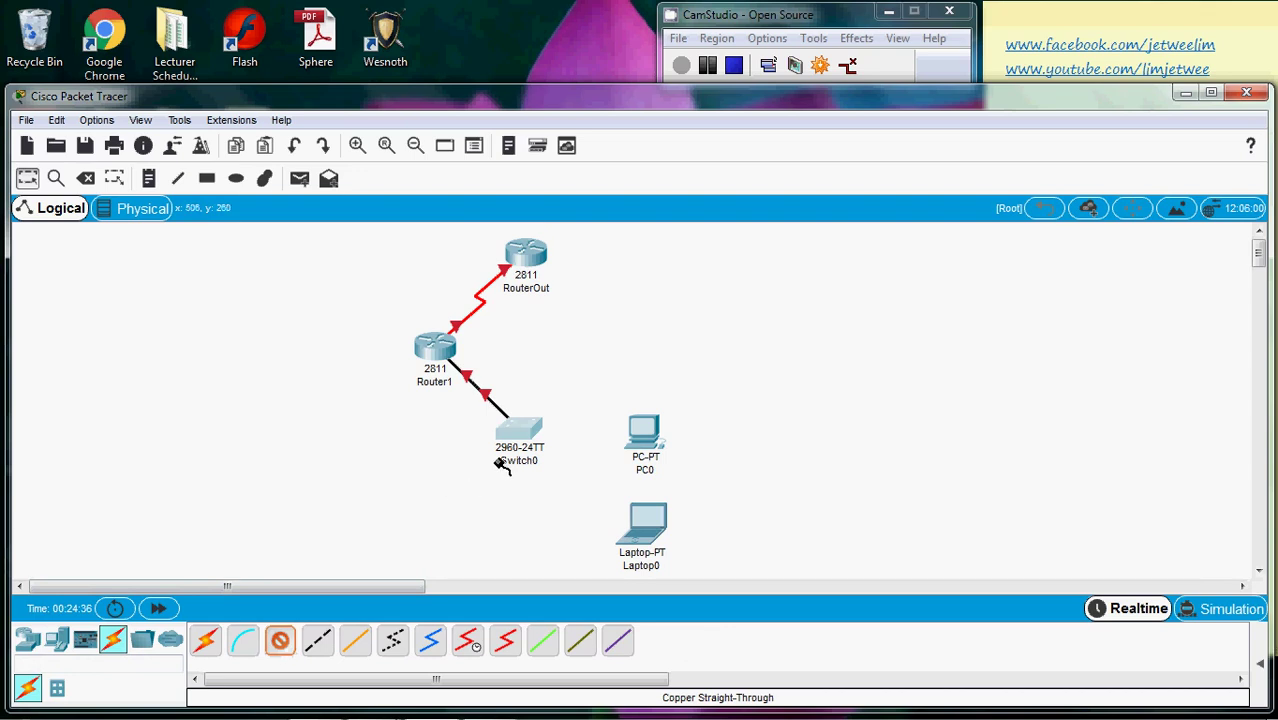
left_click(521, 436)
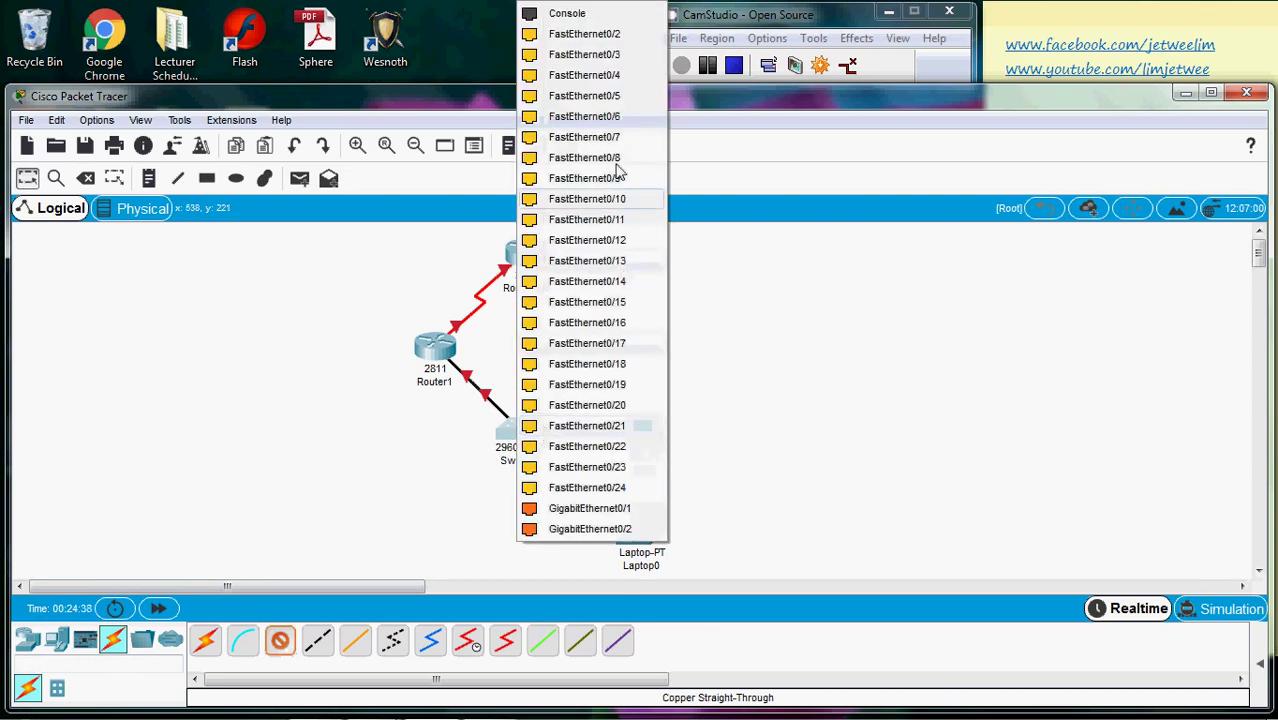
left_click(587, 43)
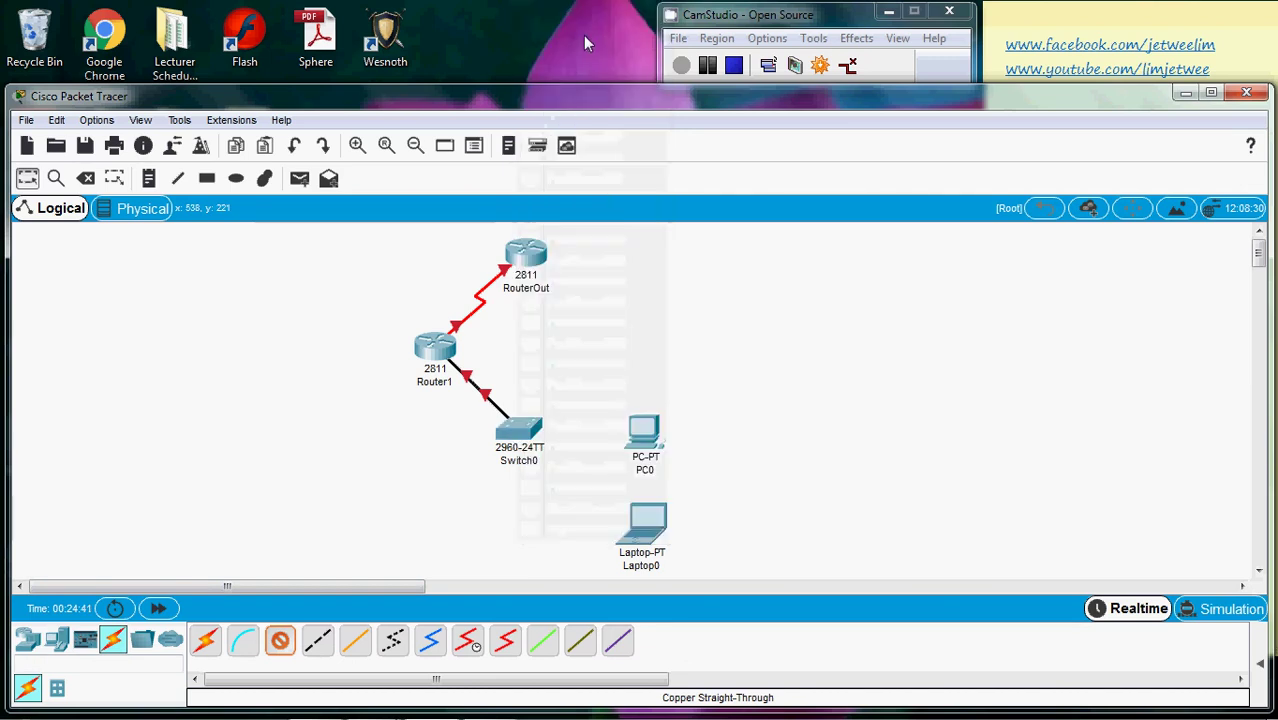
left_click(639, 434)
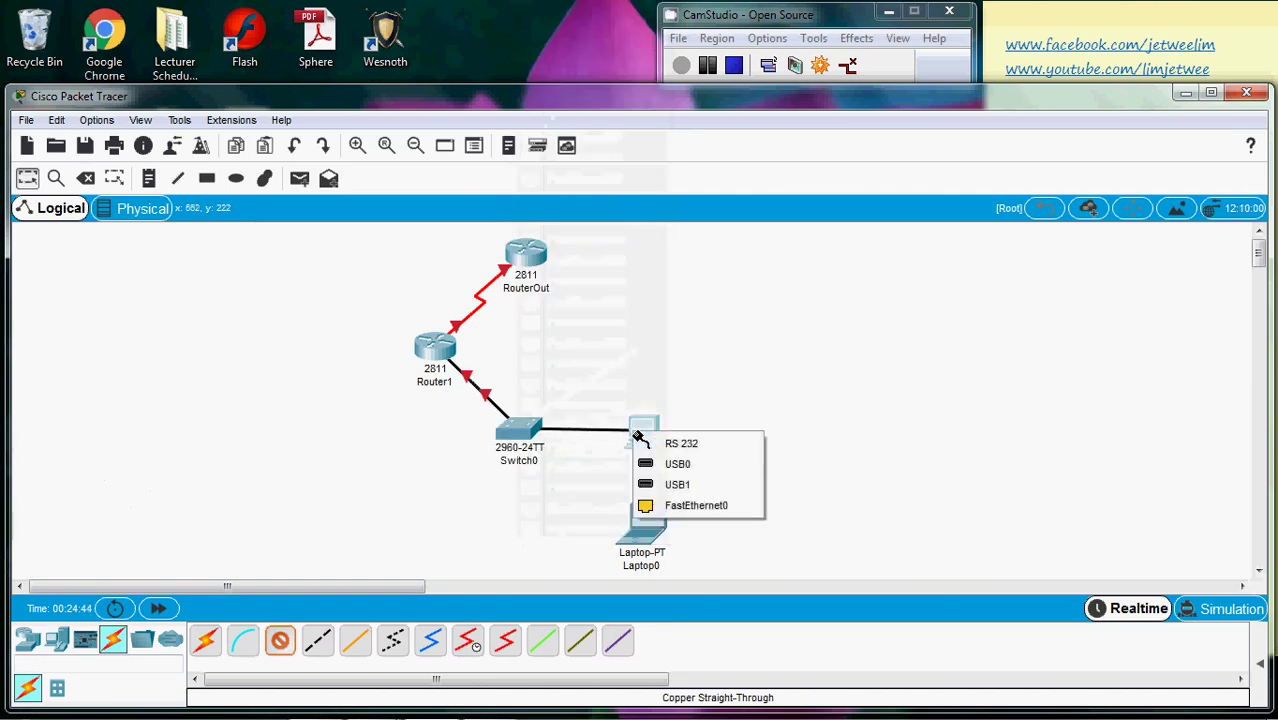
left_click(683, 507)
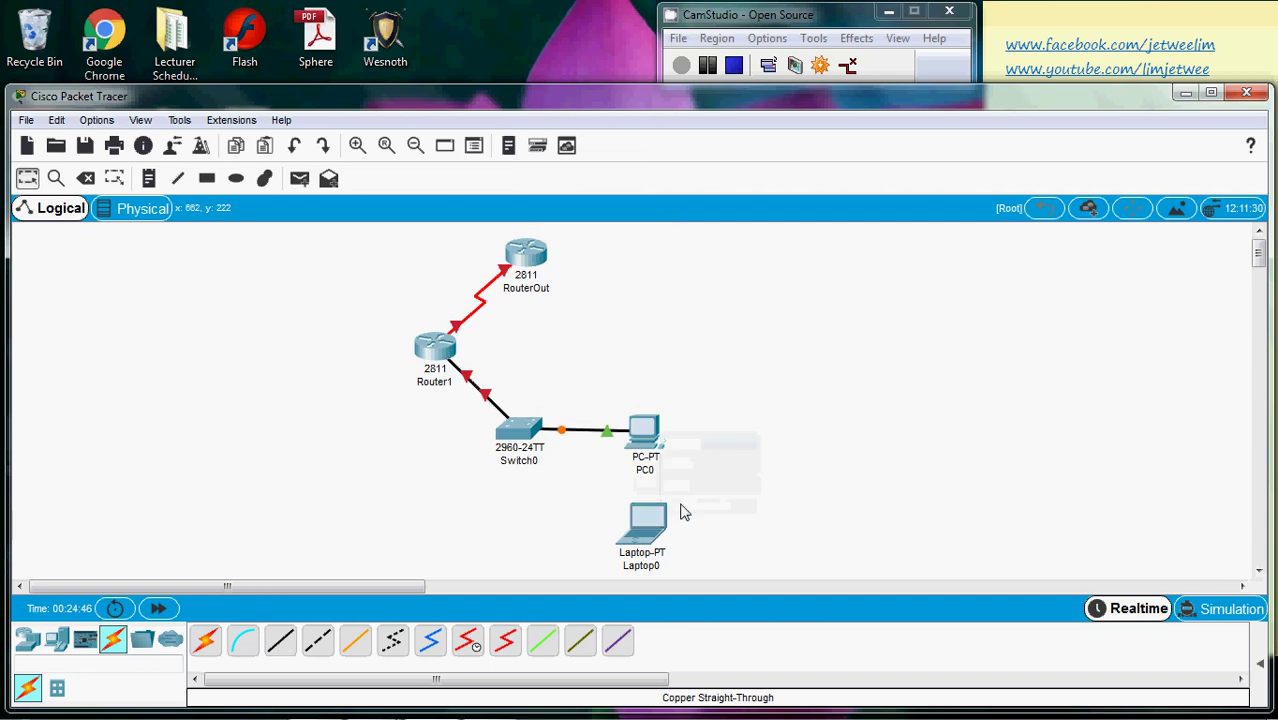
left_click(286, 651)
left_click(518, 430)
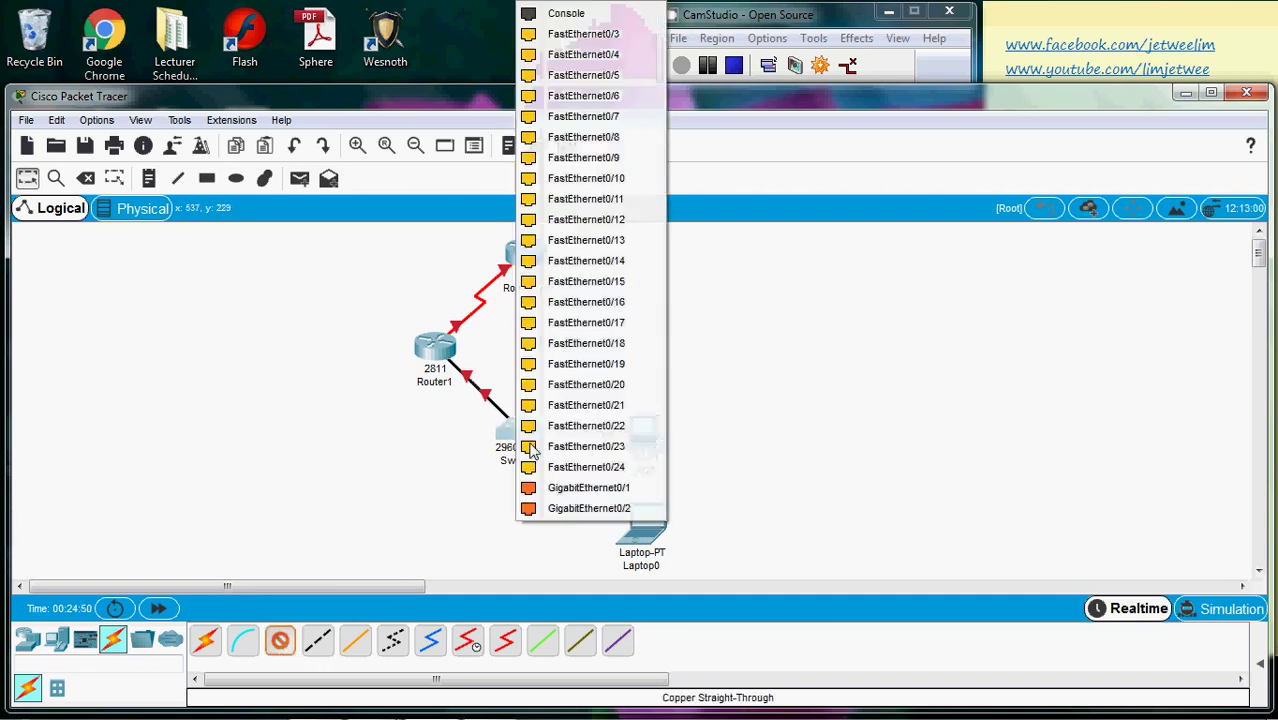
left_click(566, 36)
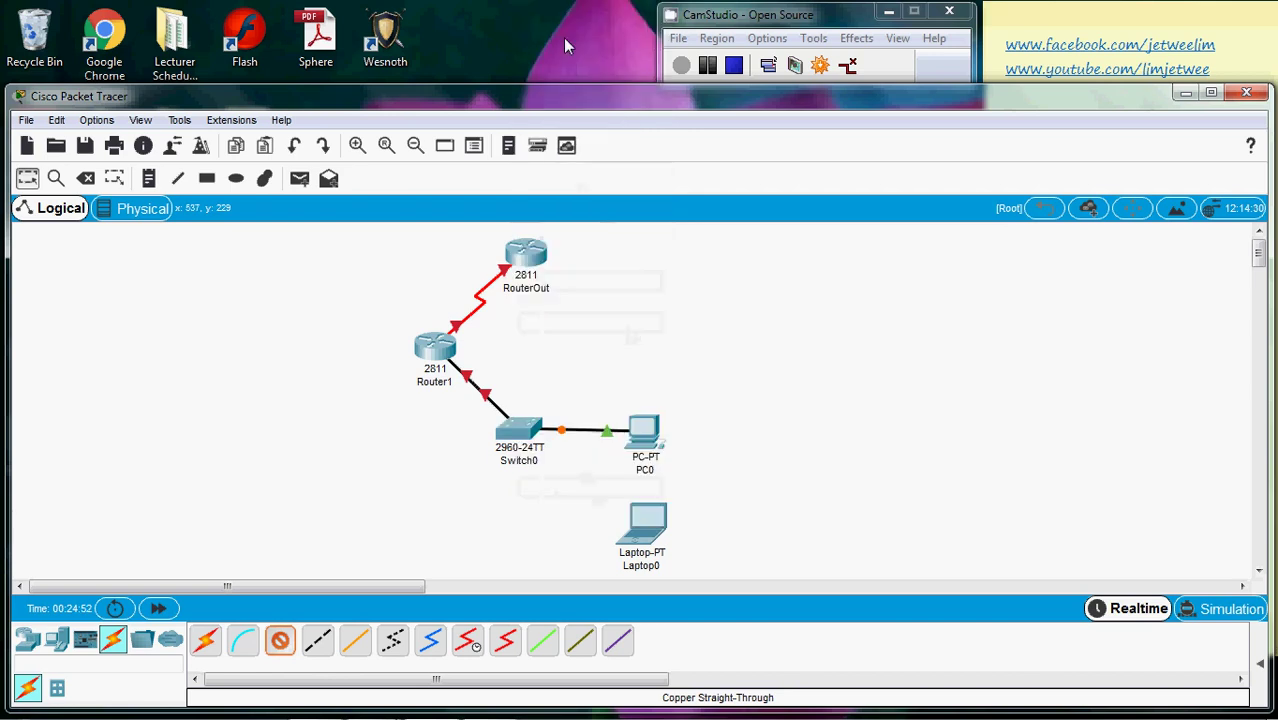
left_click(644, 532)
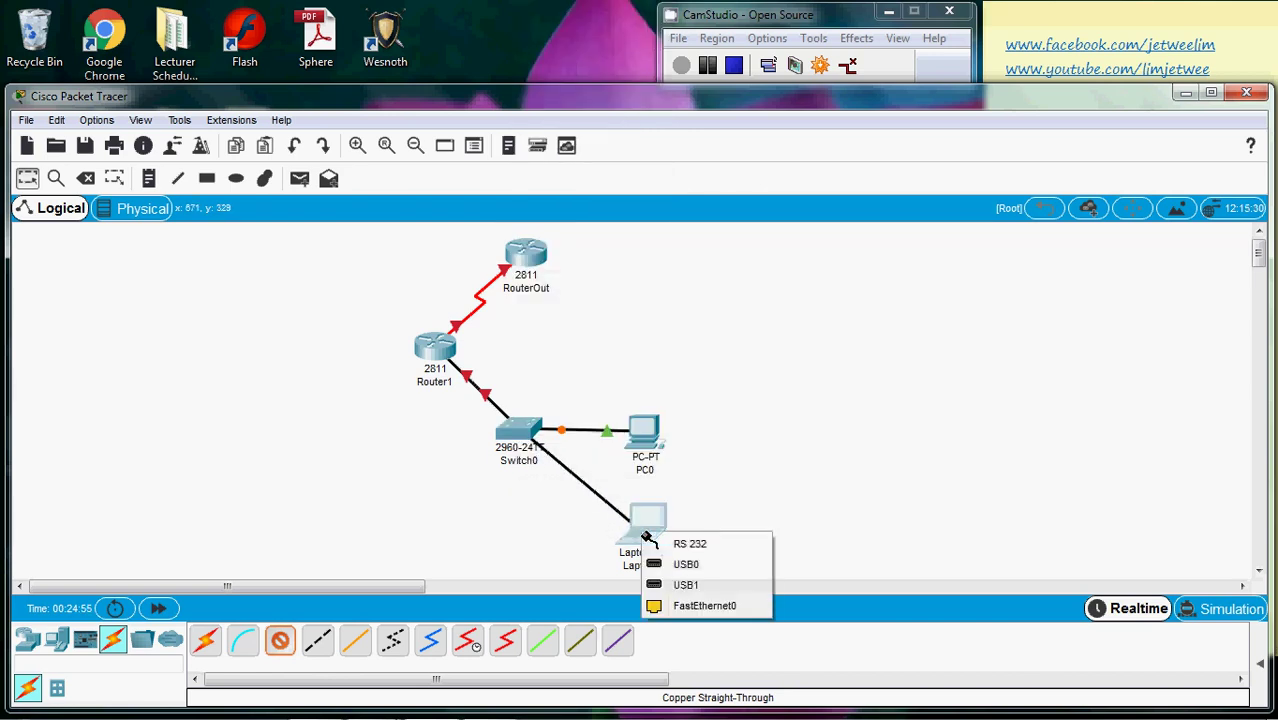
left_click(700, 607)
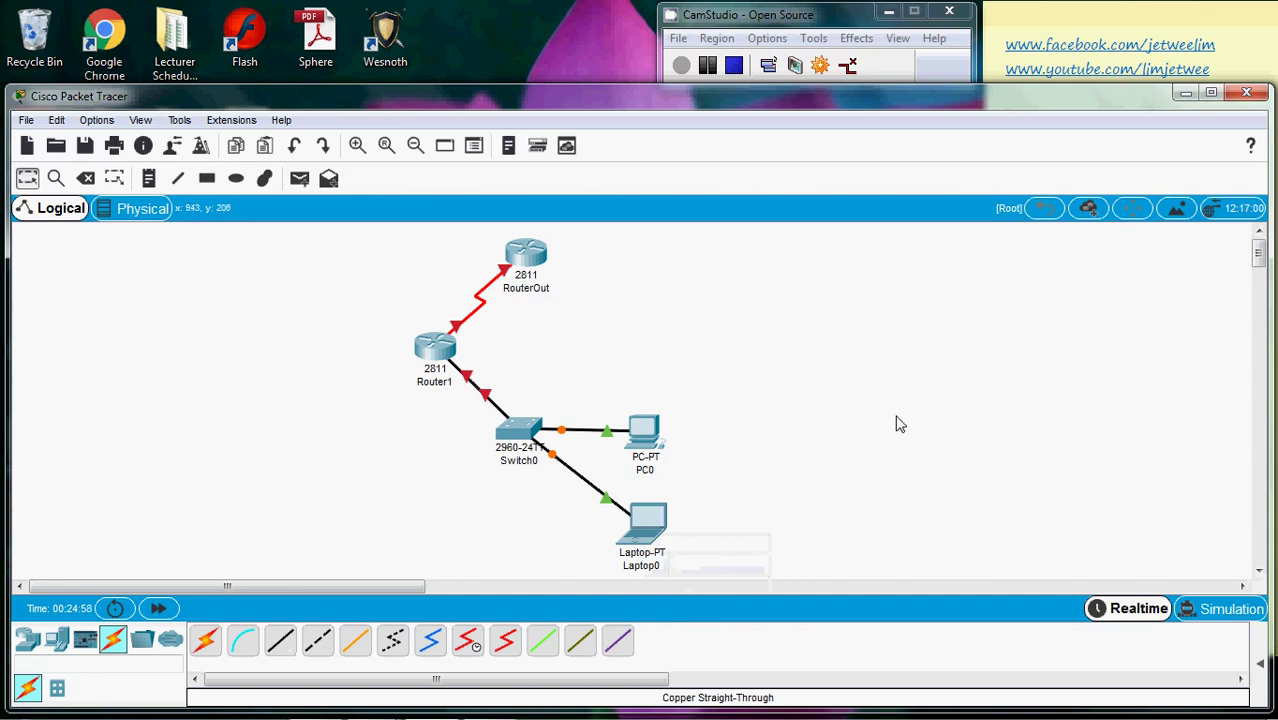
Place a Server-PT (Server0) to the left of Switch0
left_click(55, 641)
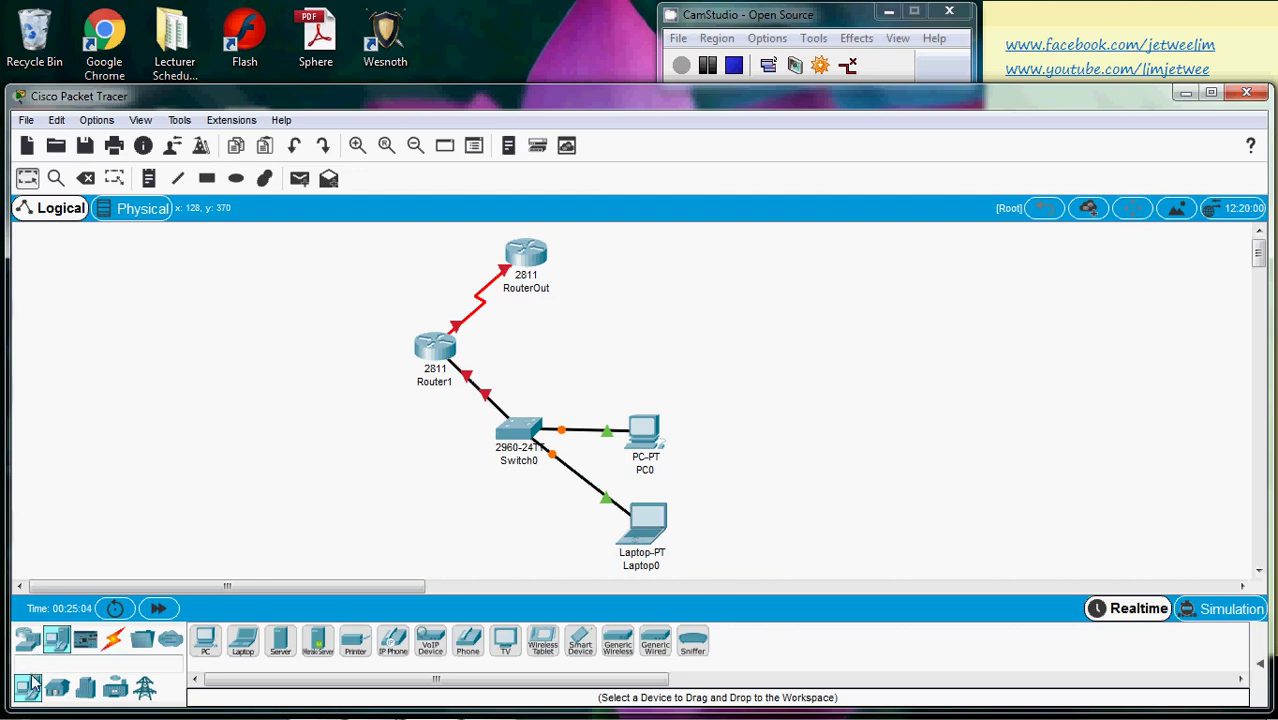
left_click(281, 645)
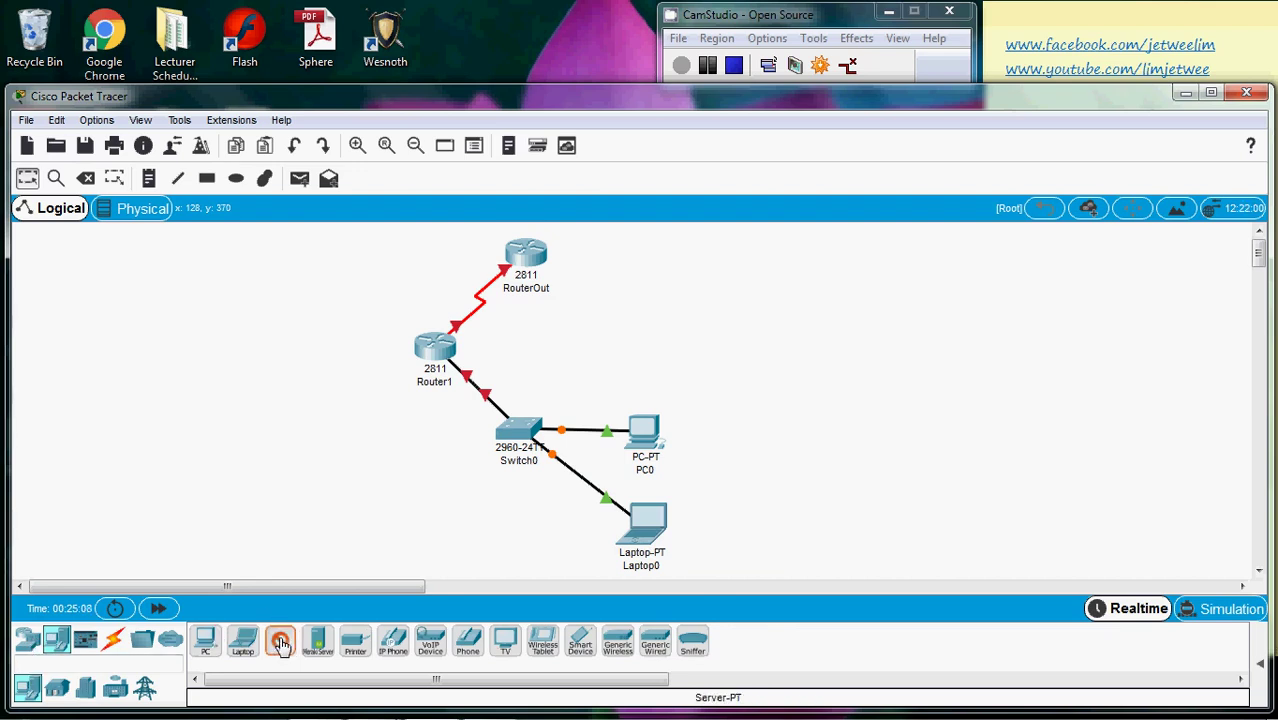
left_click(357, 437)
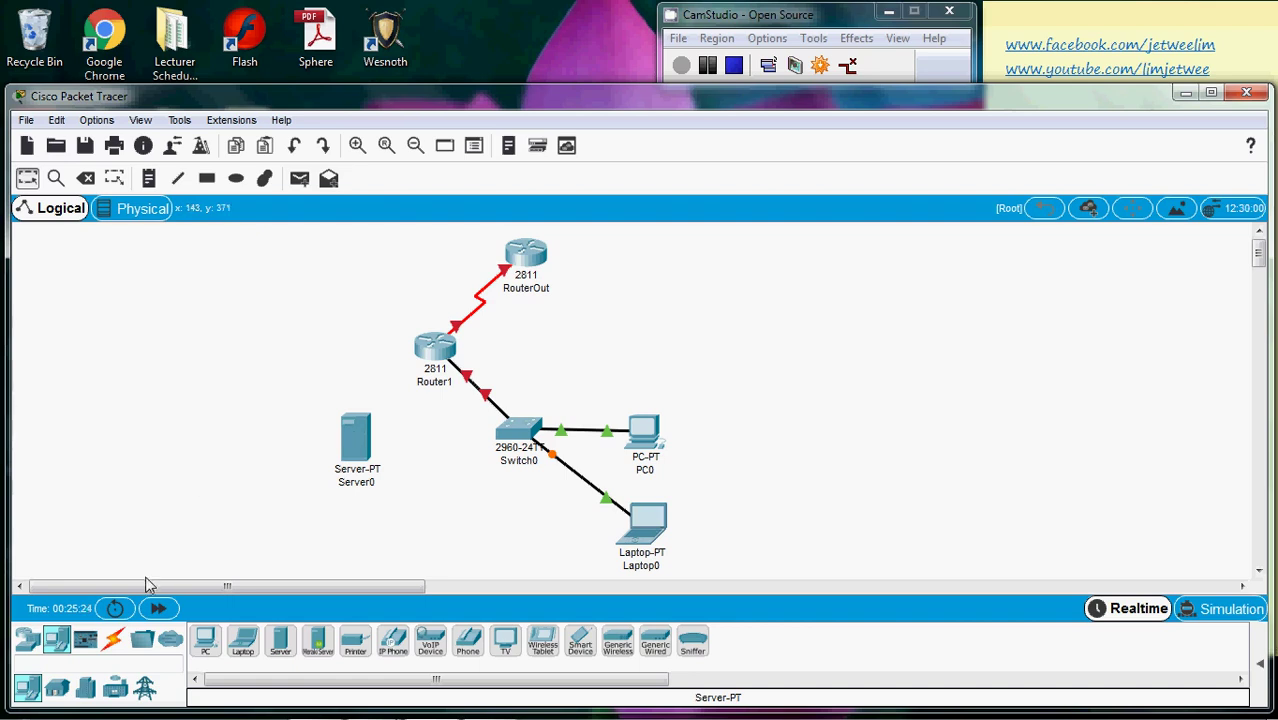
Run a copper straight-through cable from Server0 FastEthernet0 to Switch0 FastEthernet0/4
left_click(116, 640)
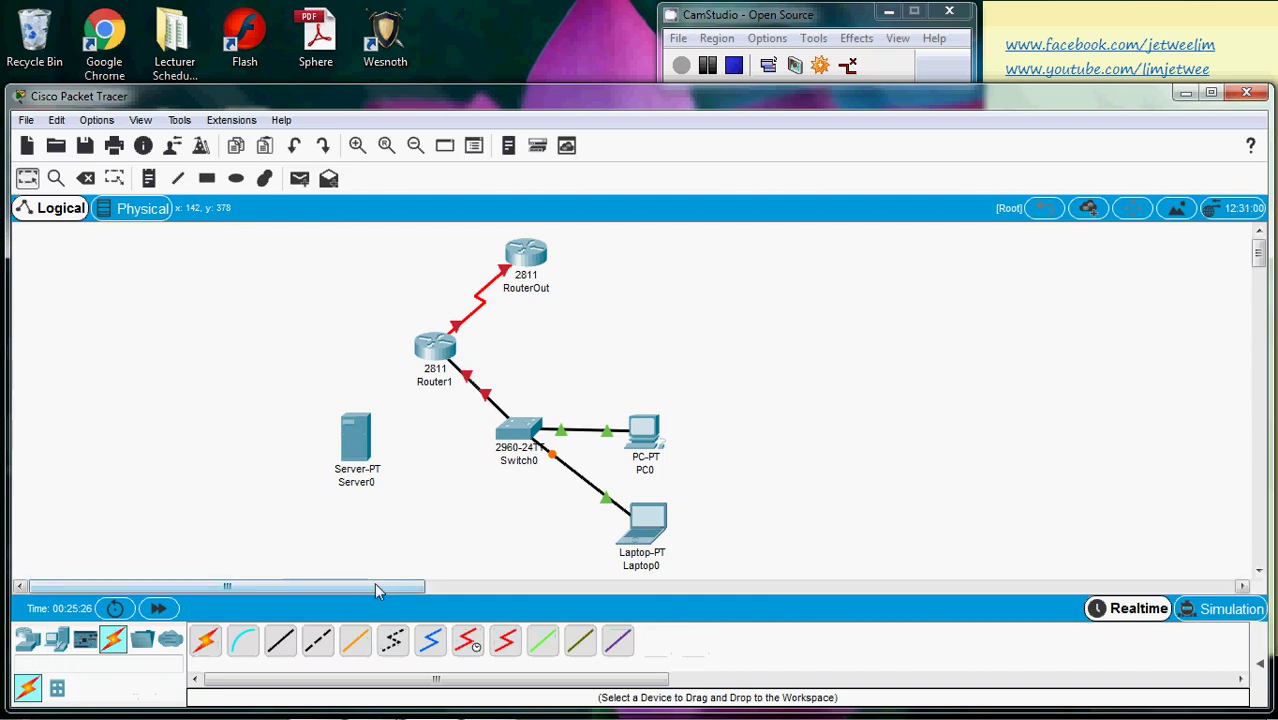
left_click(281, 643)
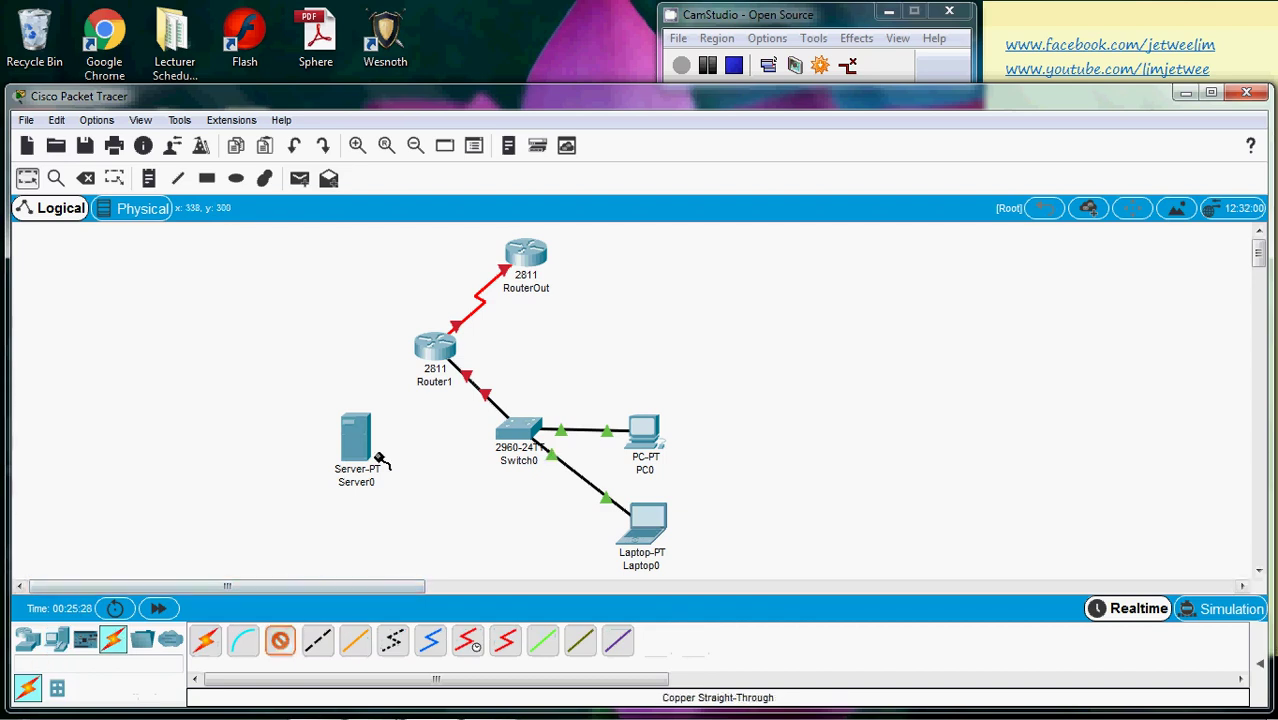
left_click(365, 436)
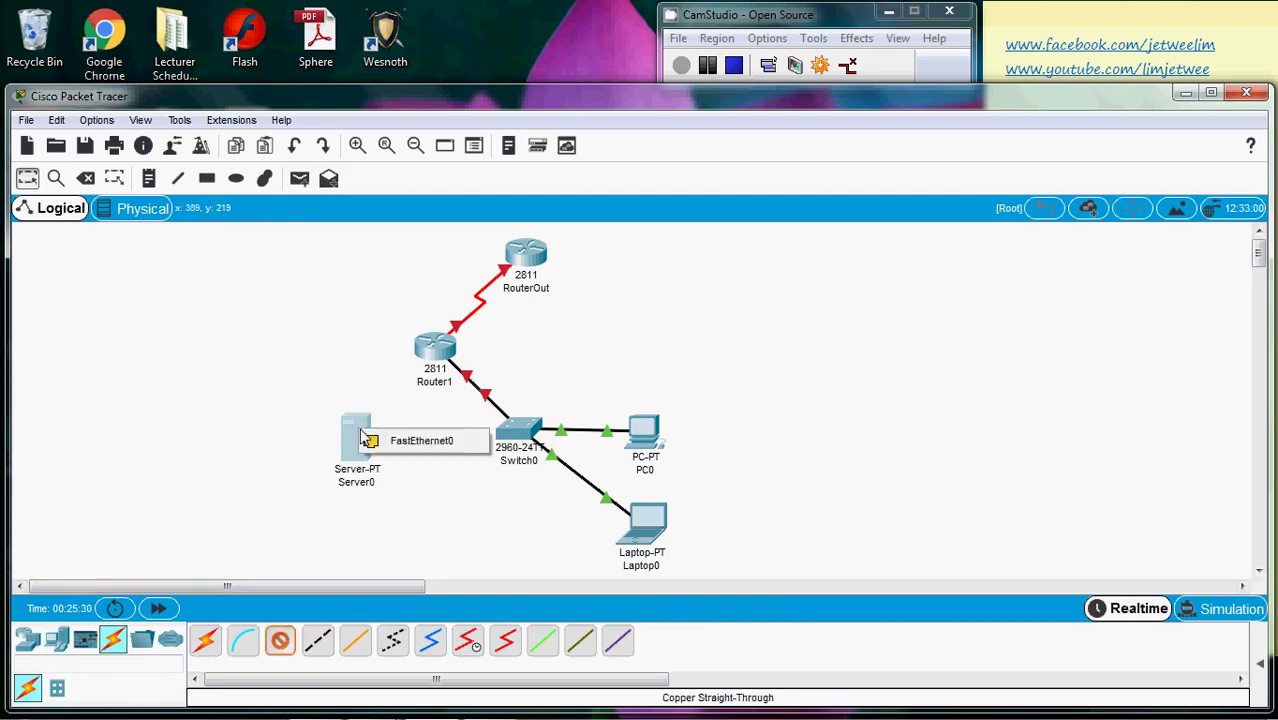
left_click(425, 440)
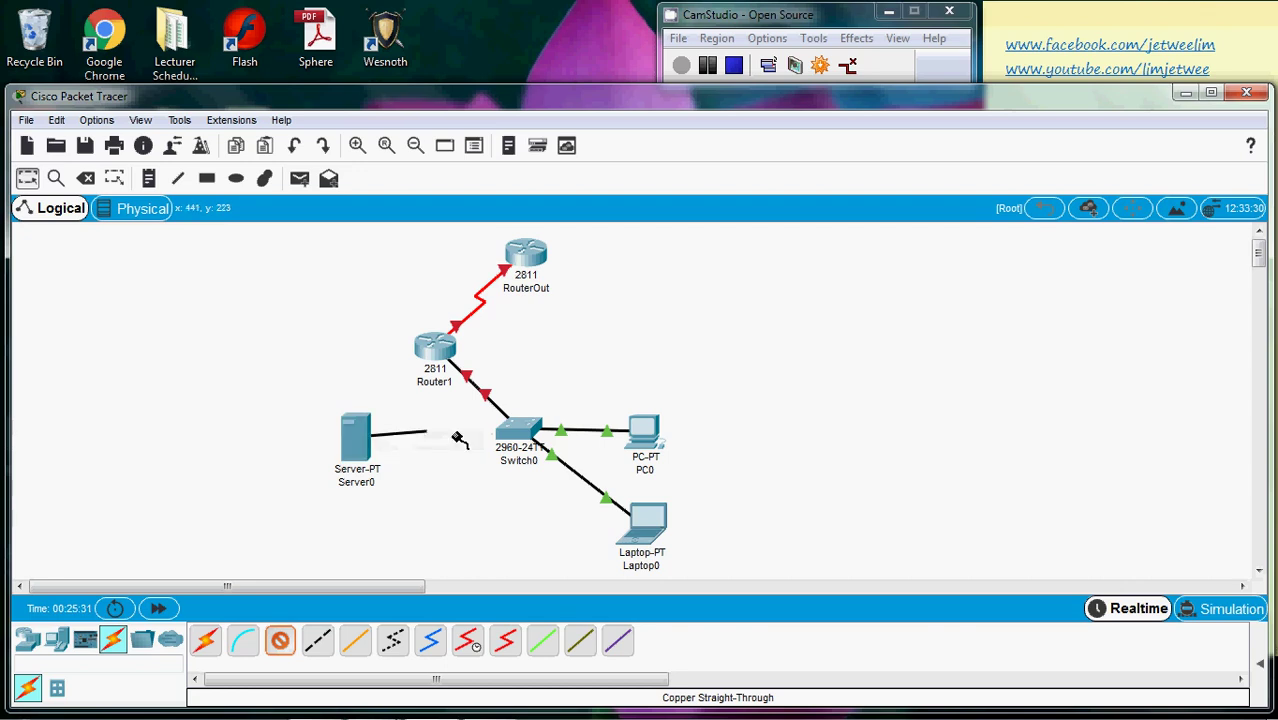
left_click(513, 438)
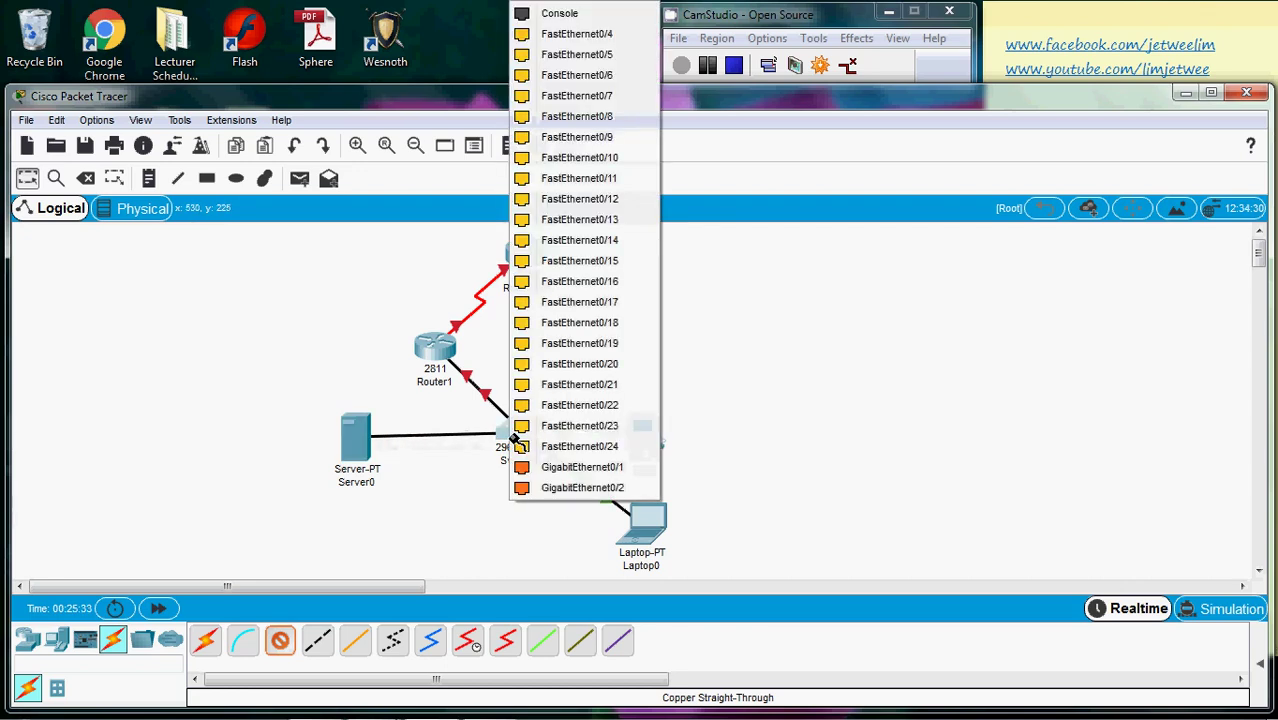
left_click(589, 44)
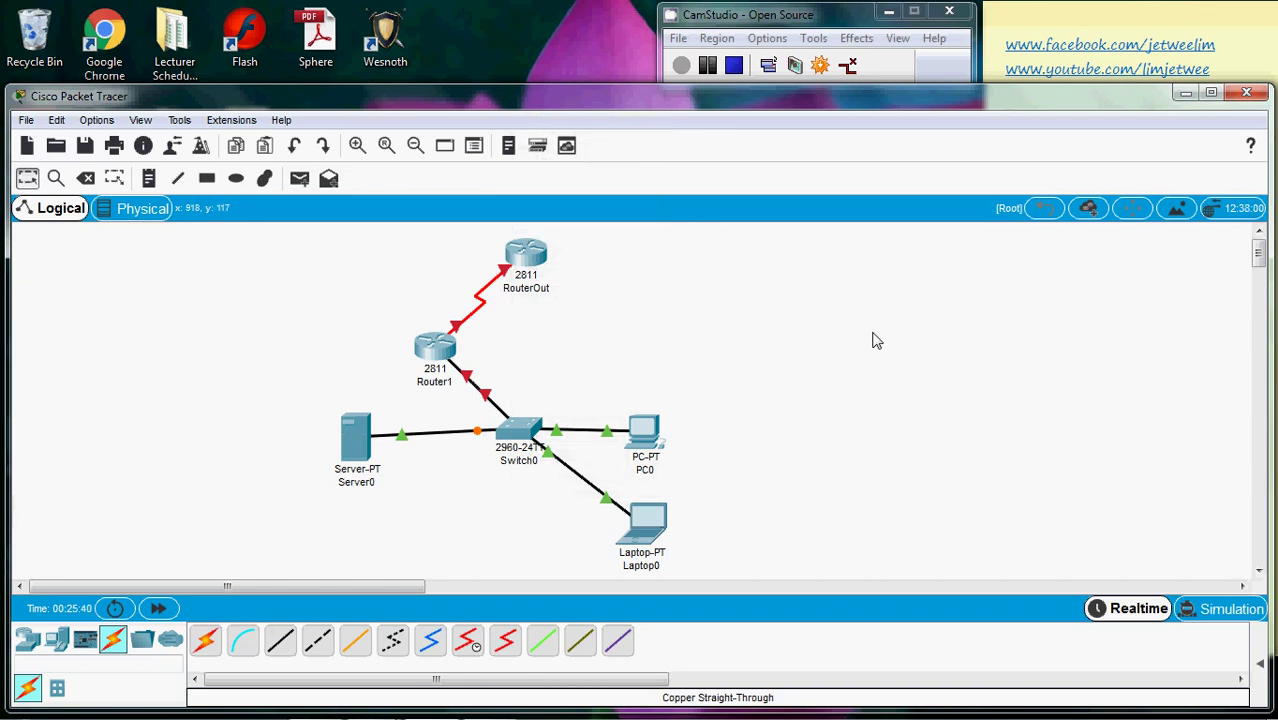
Place a Printer-PT (Printer0) below Server0 and nudge it slightly up and right
left_click(55, 643)
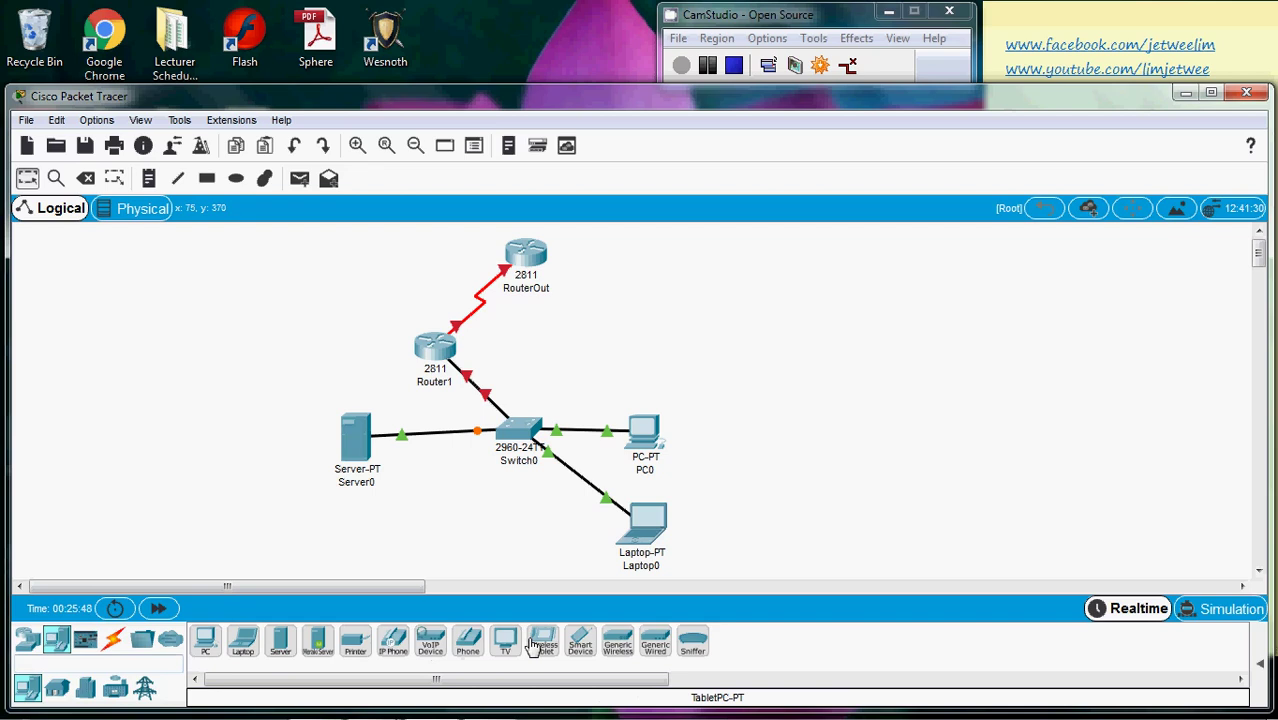
left_click(357, 645)
left_click(442, 526)
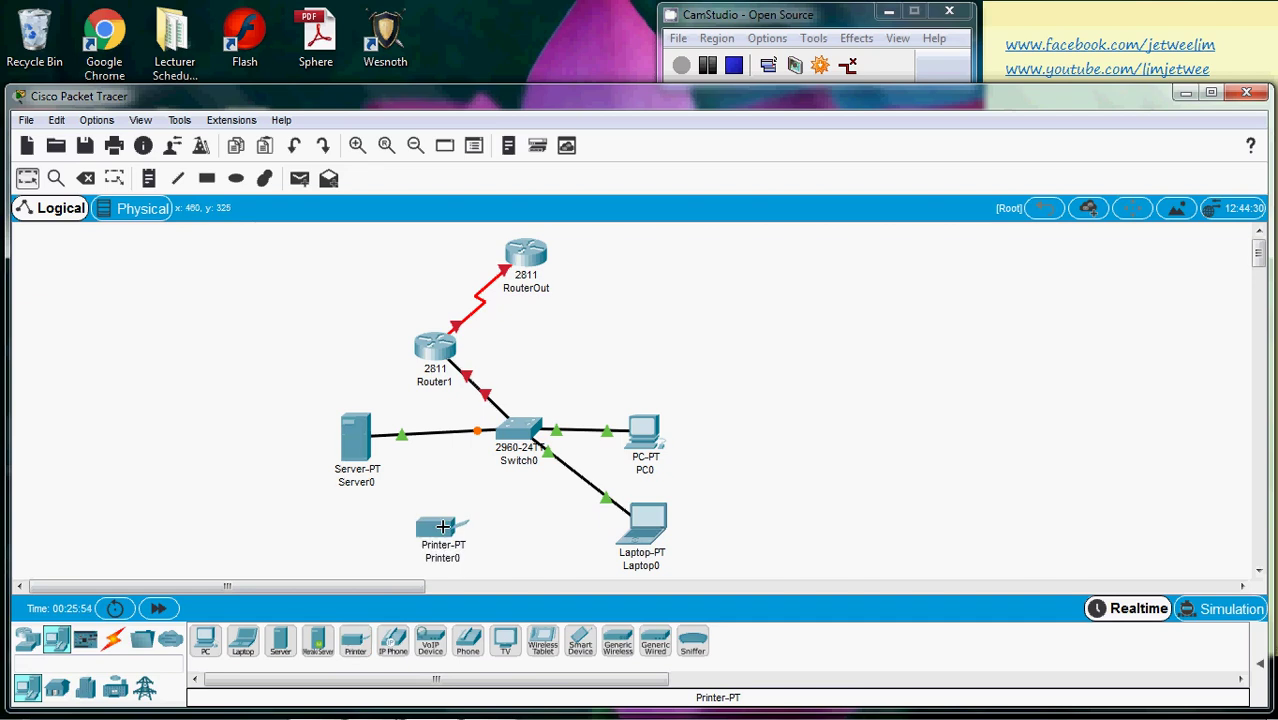
left_click_drag(442, 526, 453, 520)
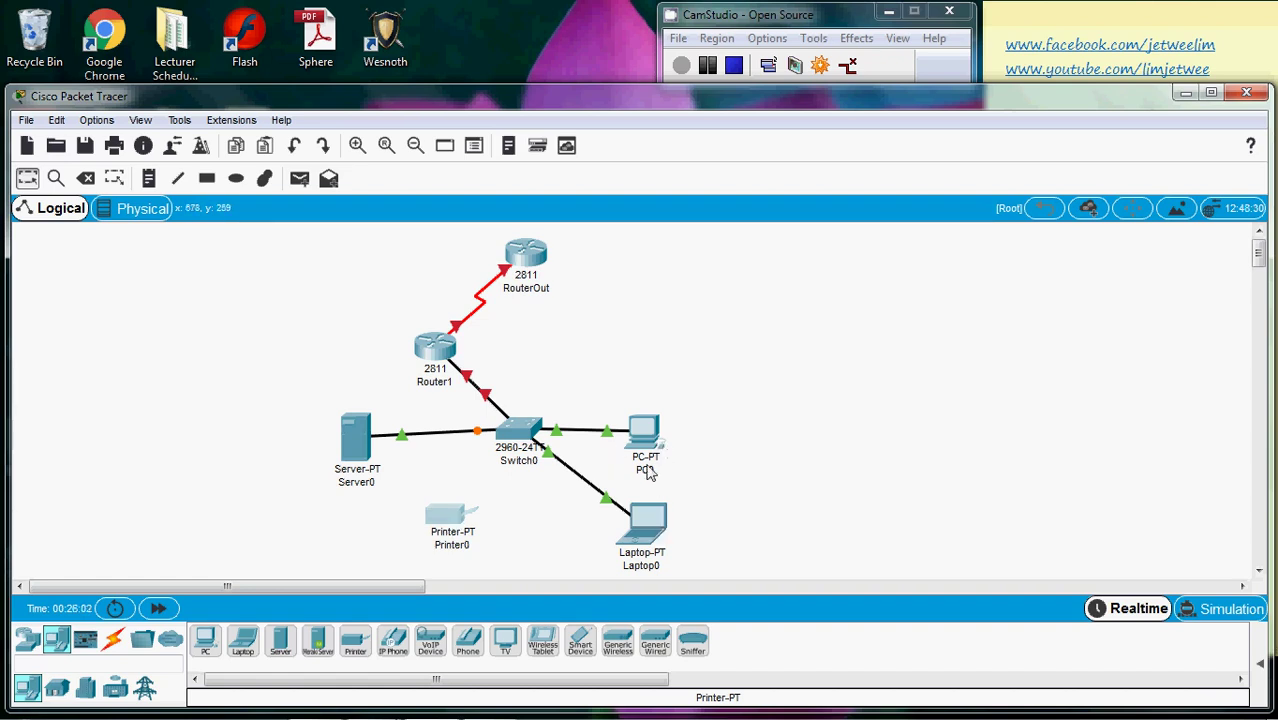
mouse_move(646, 458)
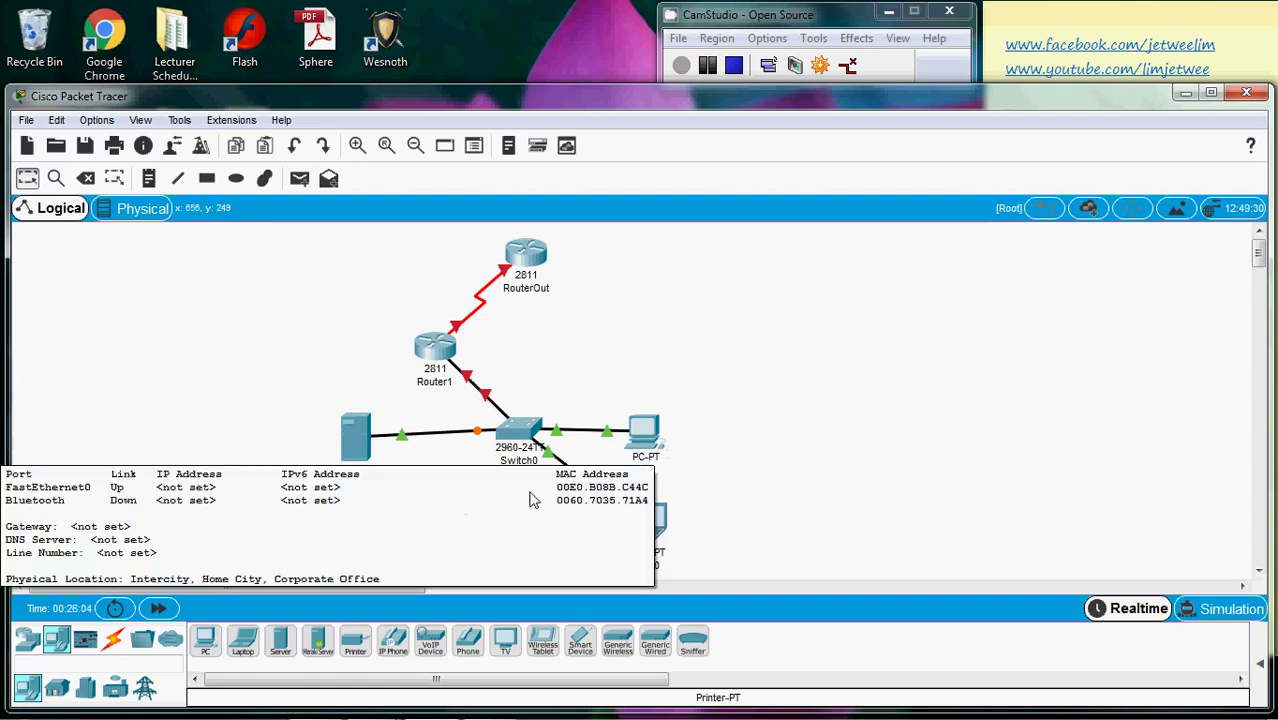
mouse_move(447, 527)
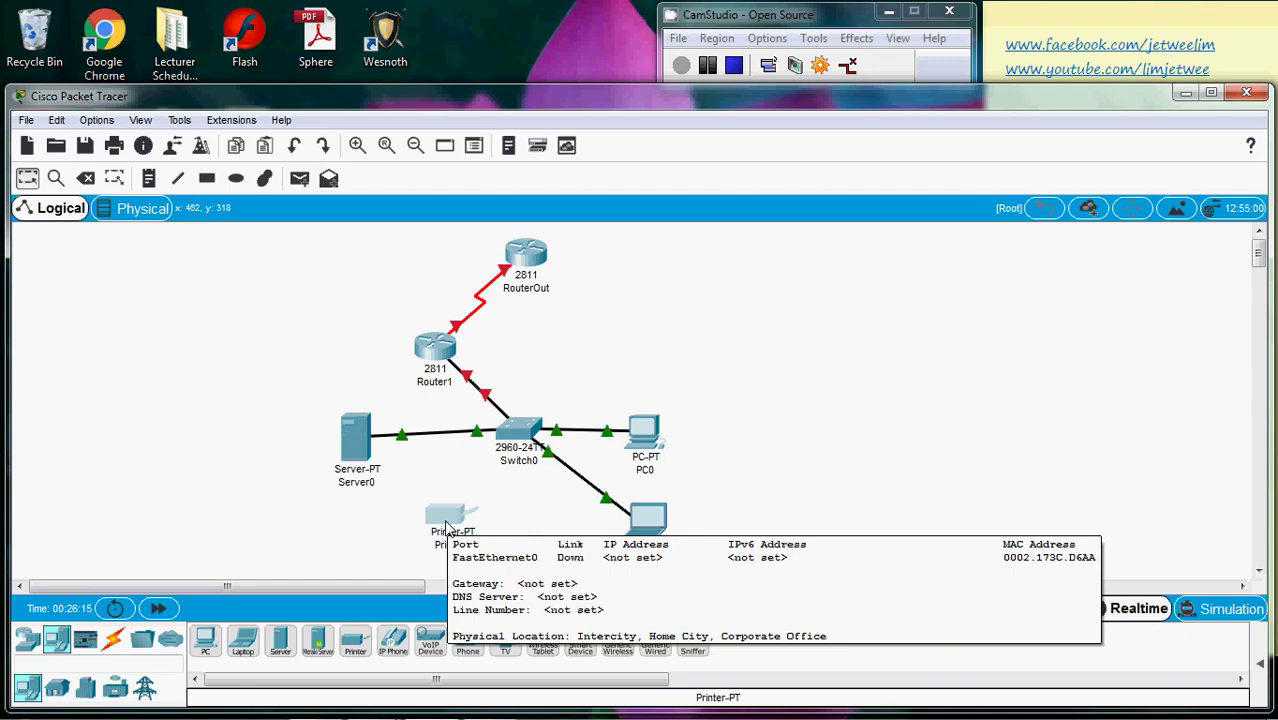
Run a copper straight-through cable from Printer0 FastEthernet0 to a free Switch0 port
left_click(117, 642)
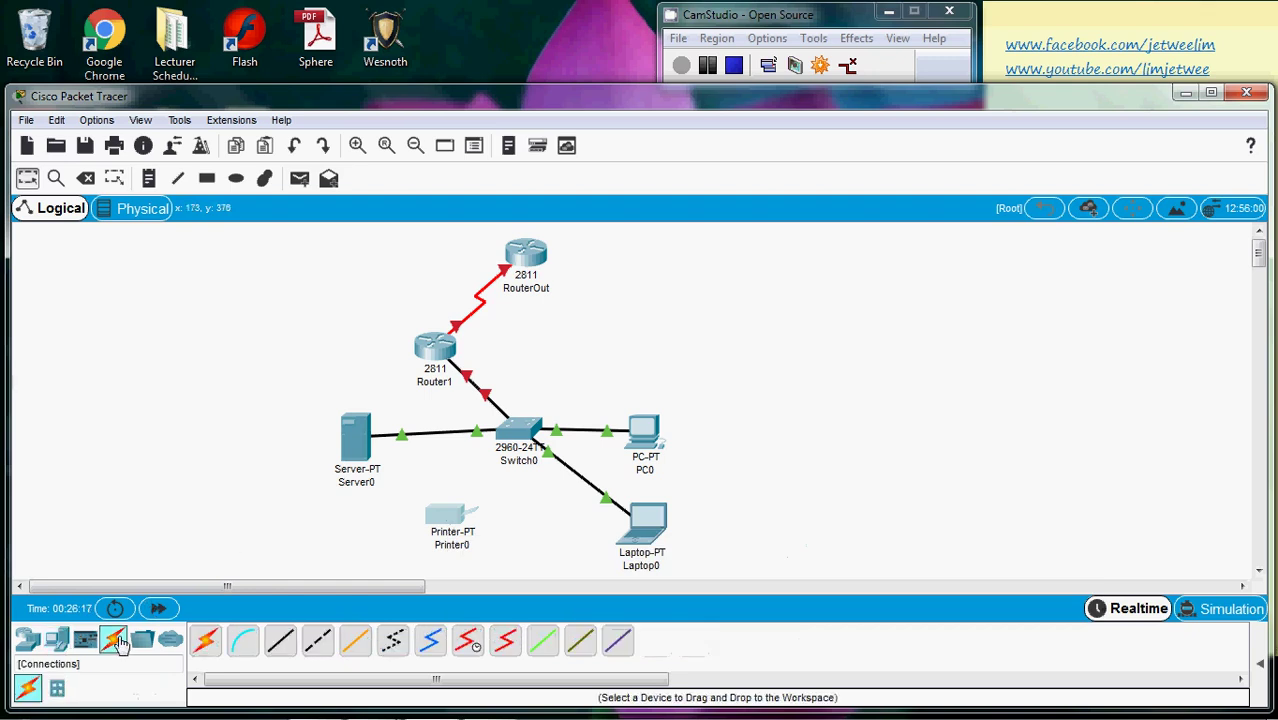
left_click(281, 642)
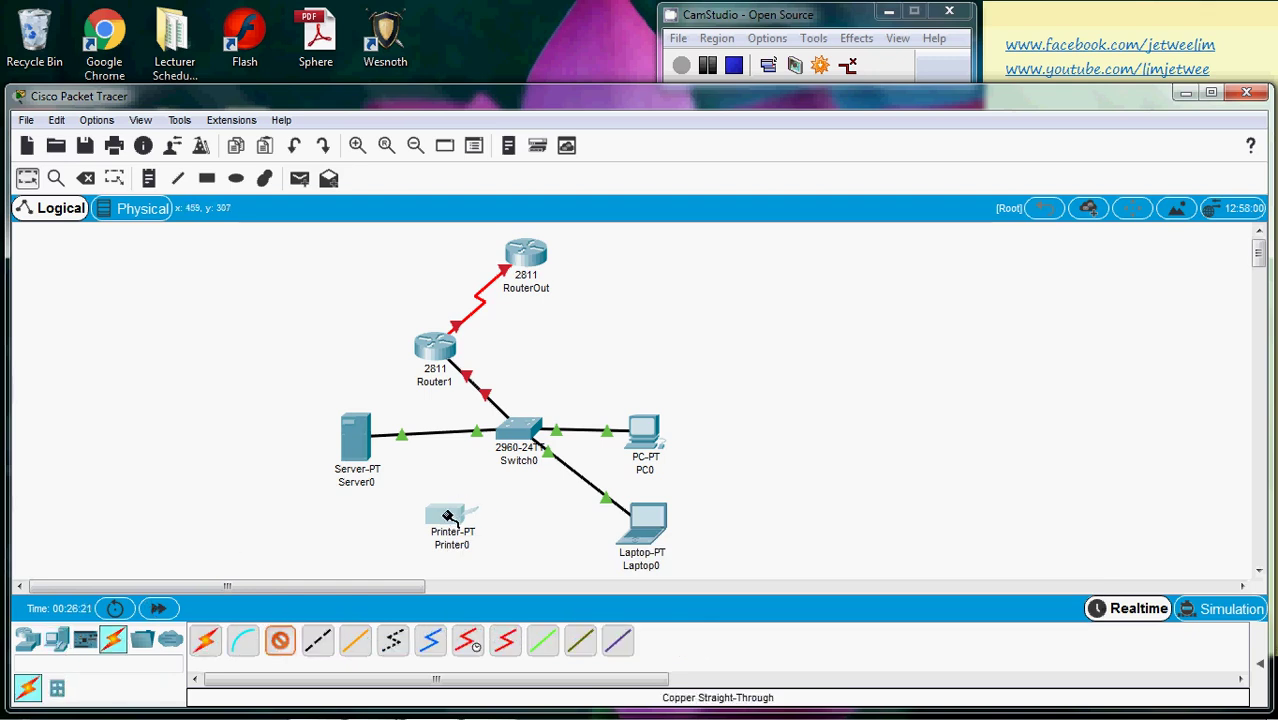
left_click(446, 514)
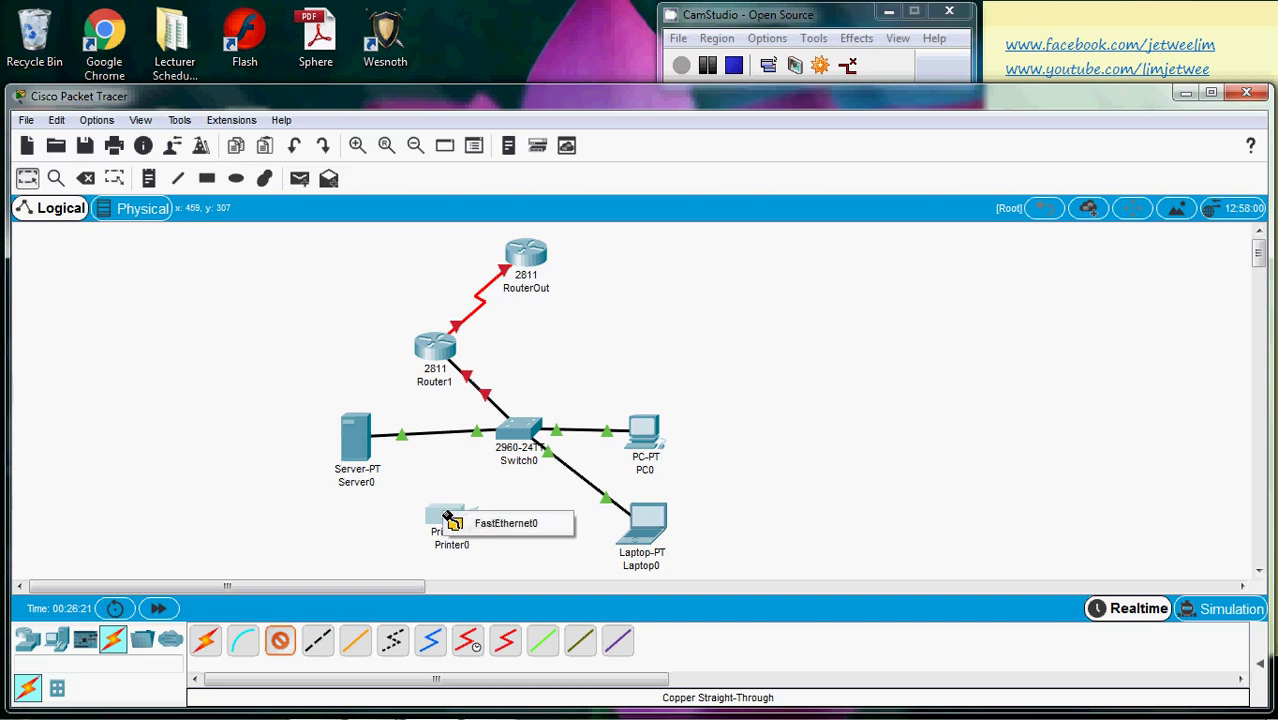
left_click(498, 524)
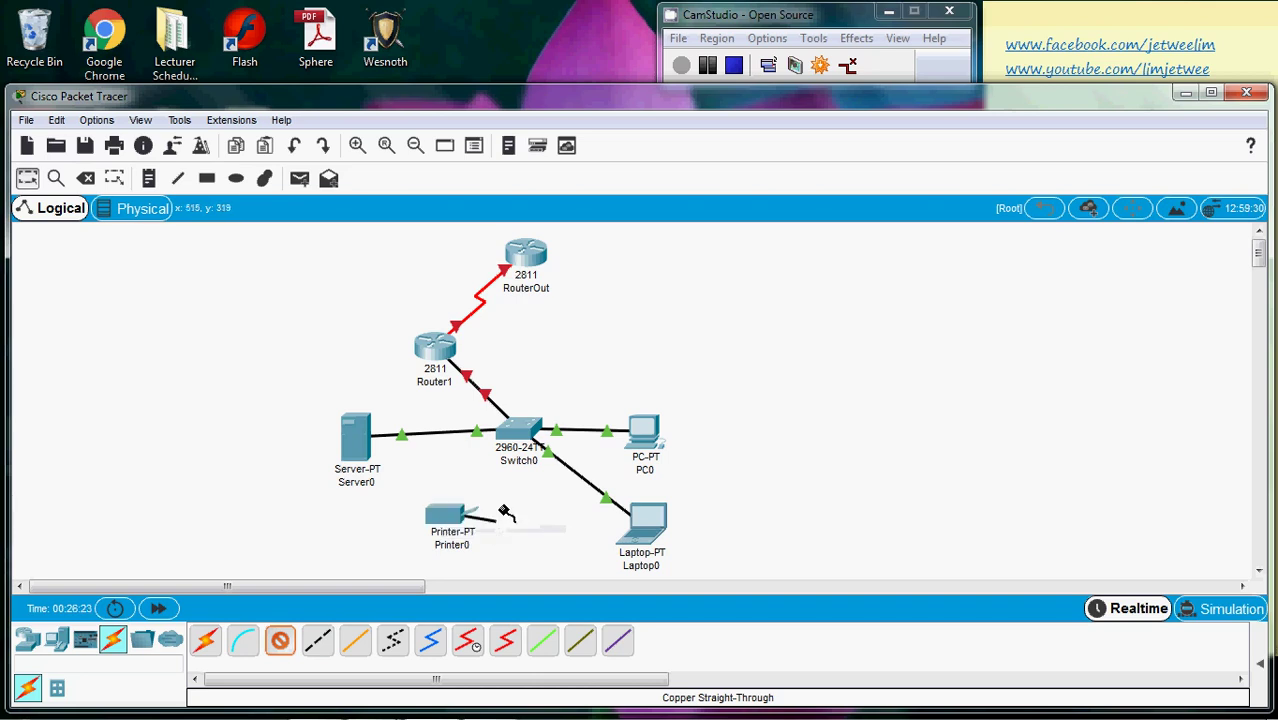
left_click(516, 440)
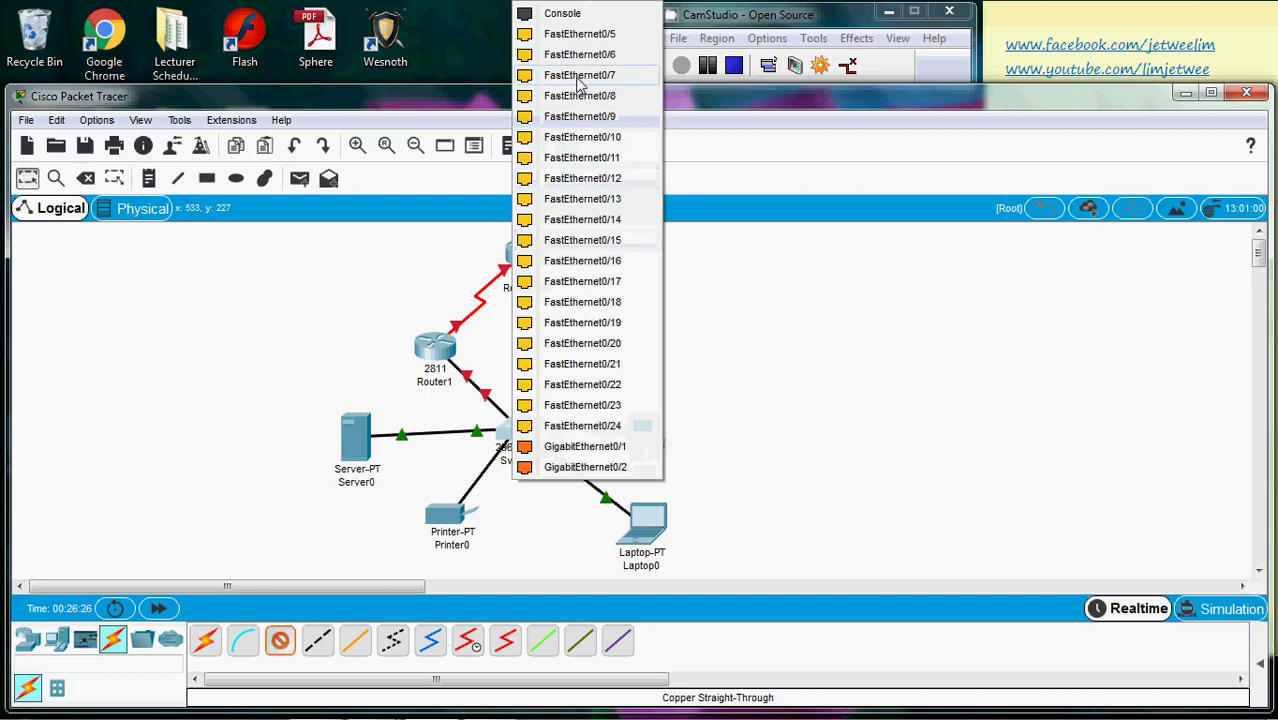
left_click(579, 43)
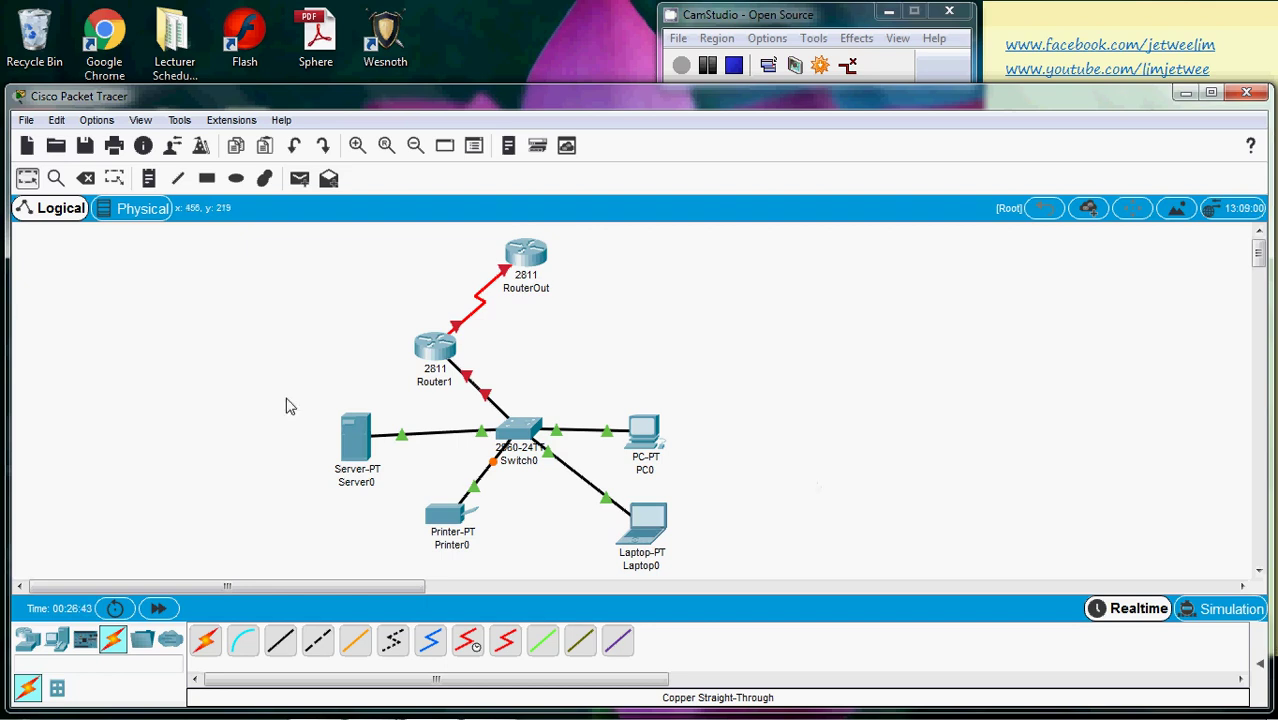
Switch to the Physical view and open Home City's Corporate Office floor plan
left_click(130, 216)
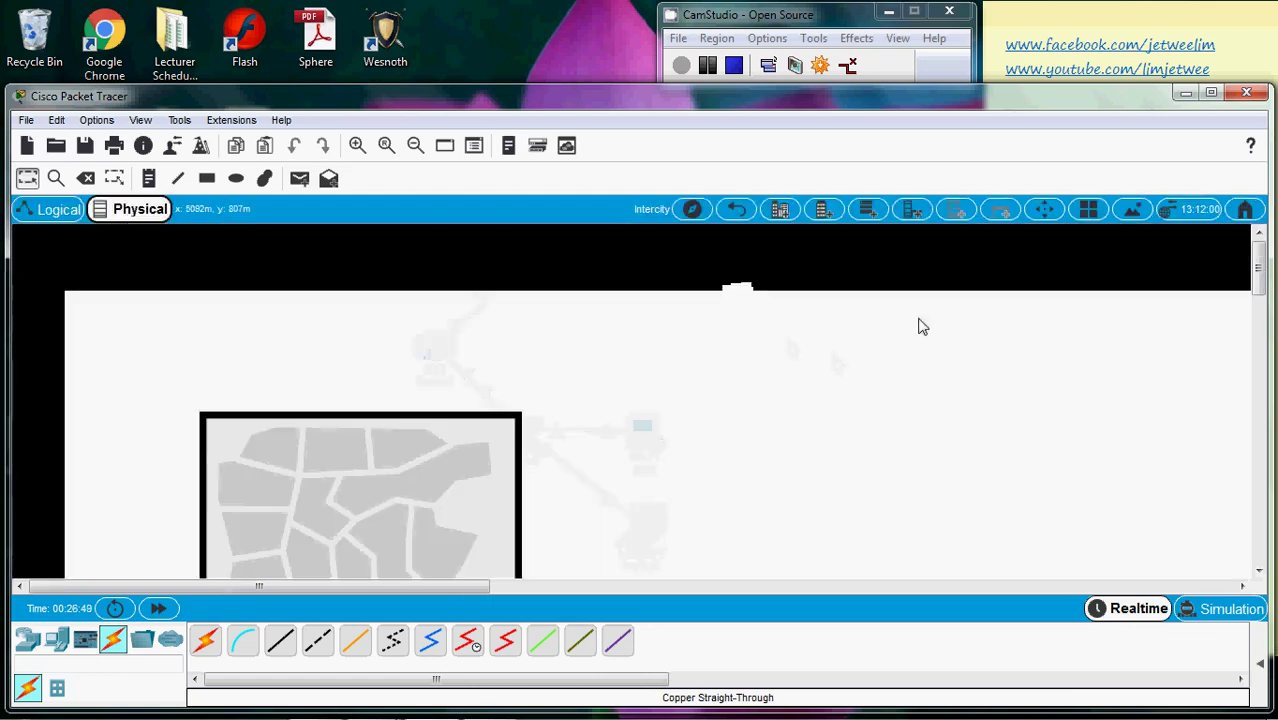
left_click_drag(1261, 264, 1263, 280)
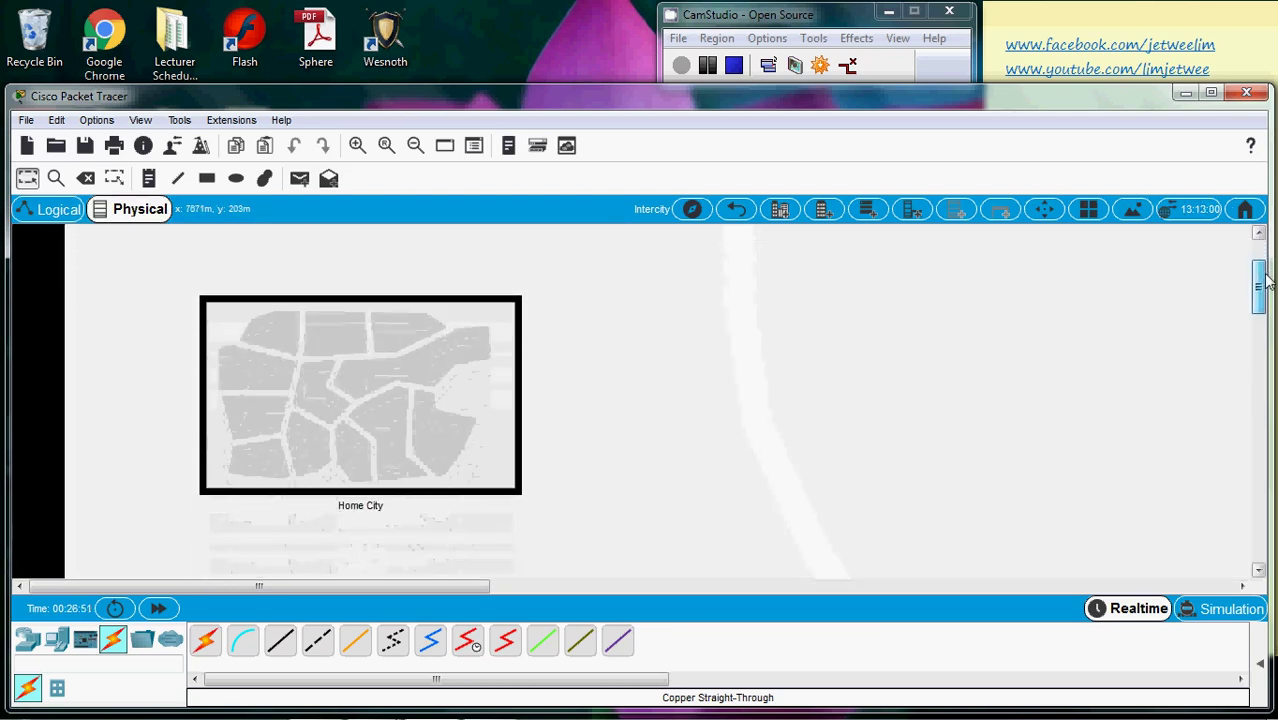
left_click(360, 388)
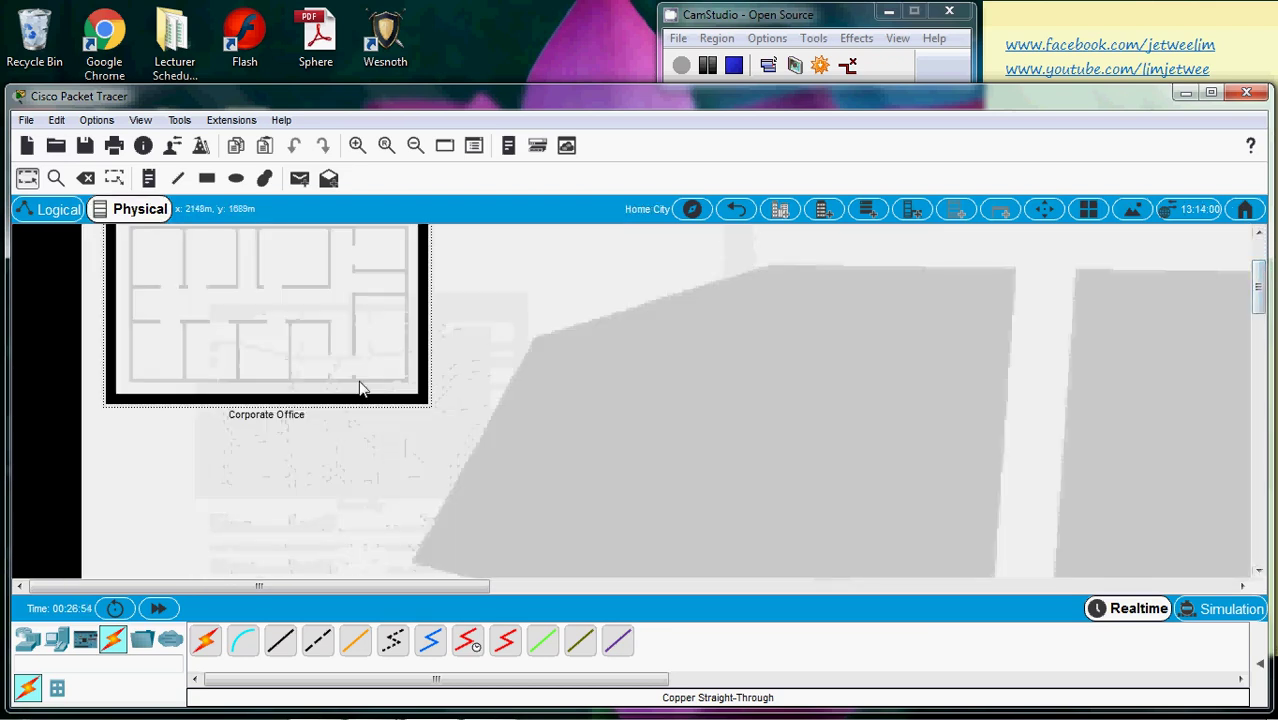
left_click(260, 300)
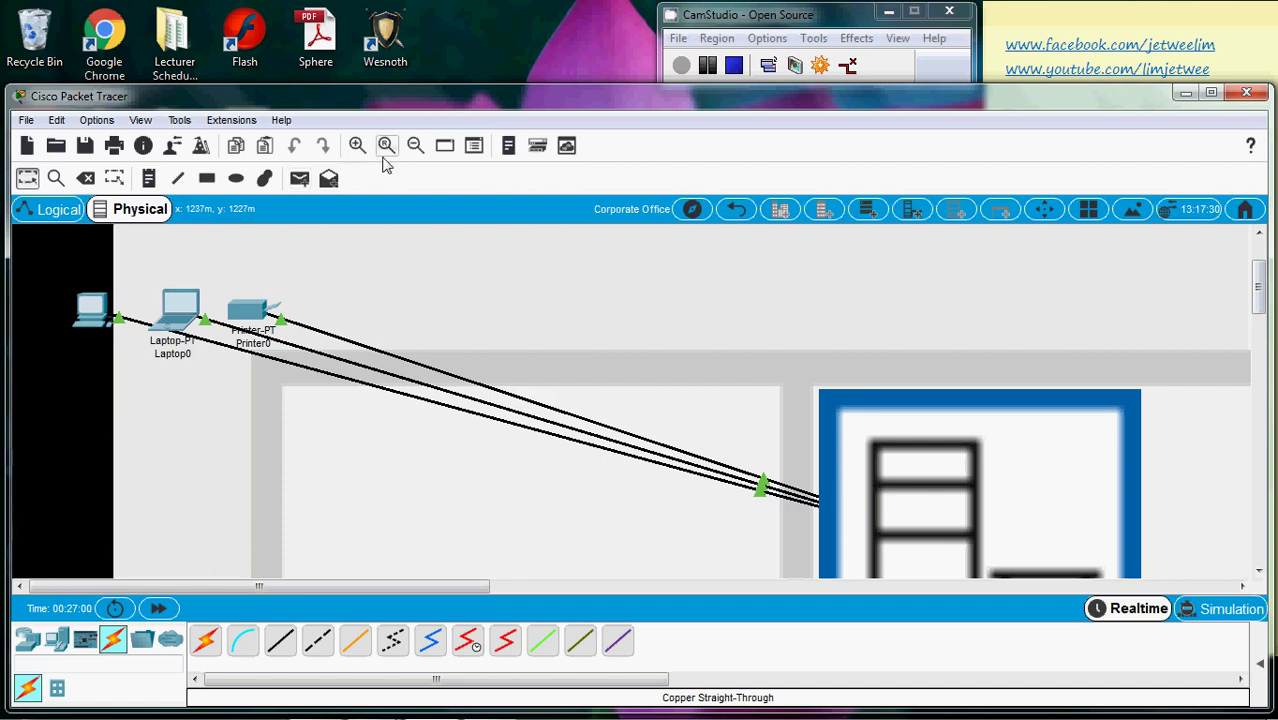
Move the three corner devices into the middle office room, the right-hand room, and just left of the Wiring Closet
left_click(414, 147)
left_click(414, 147)
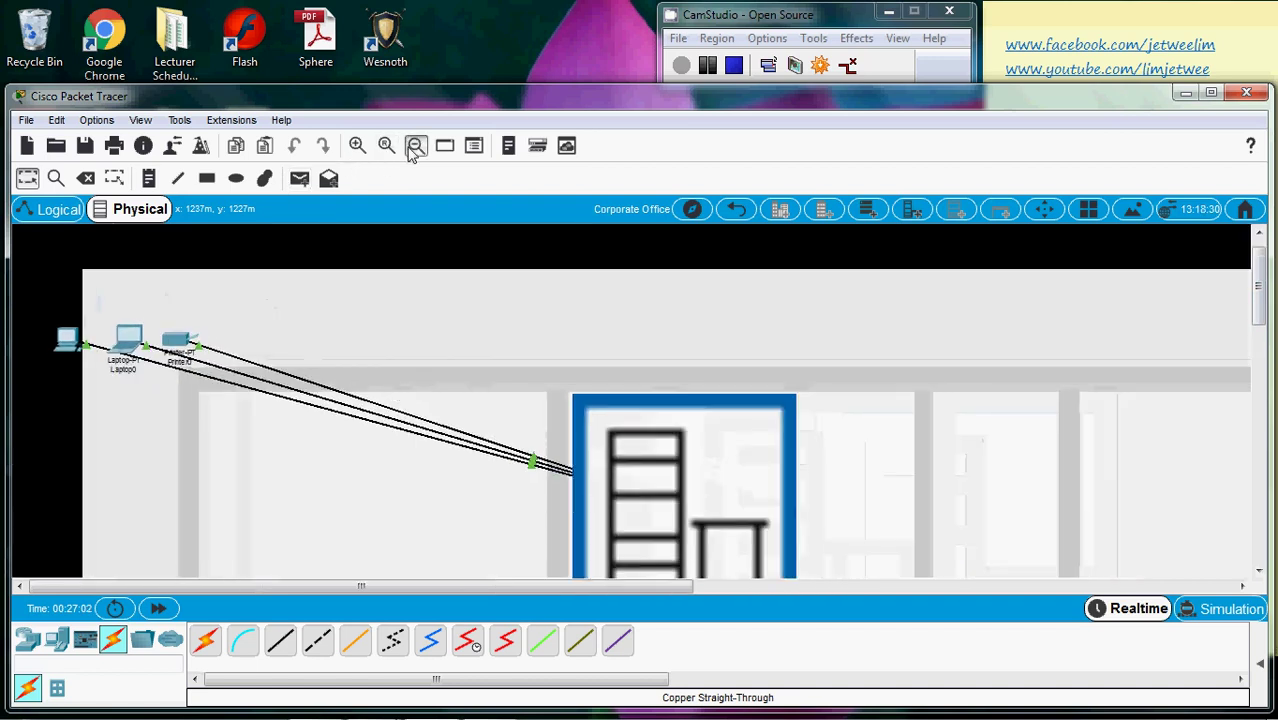
left_click(414, 147)
left_click(414, 147)
left_click(414, 147)
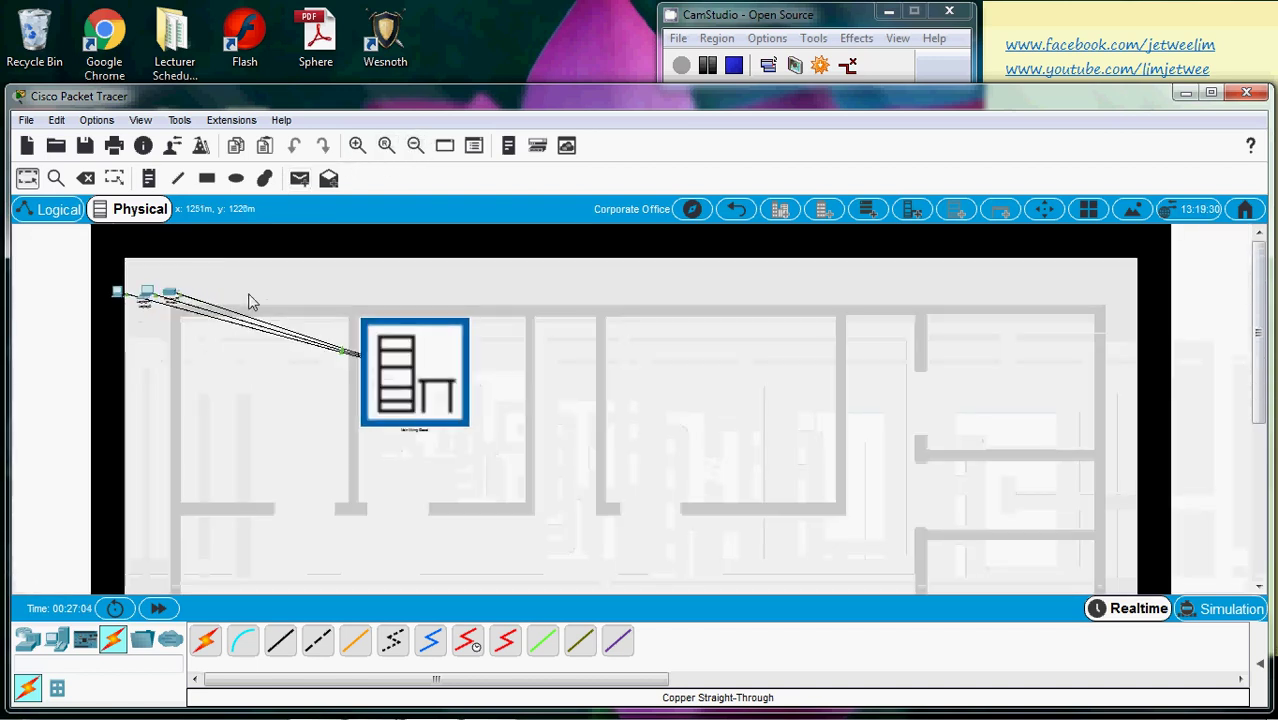
left_click_drag(117, 293, 624, 340)
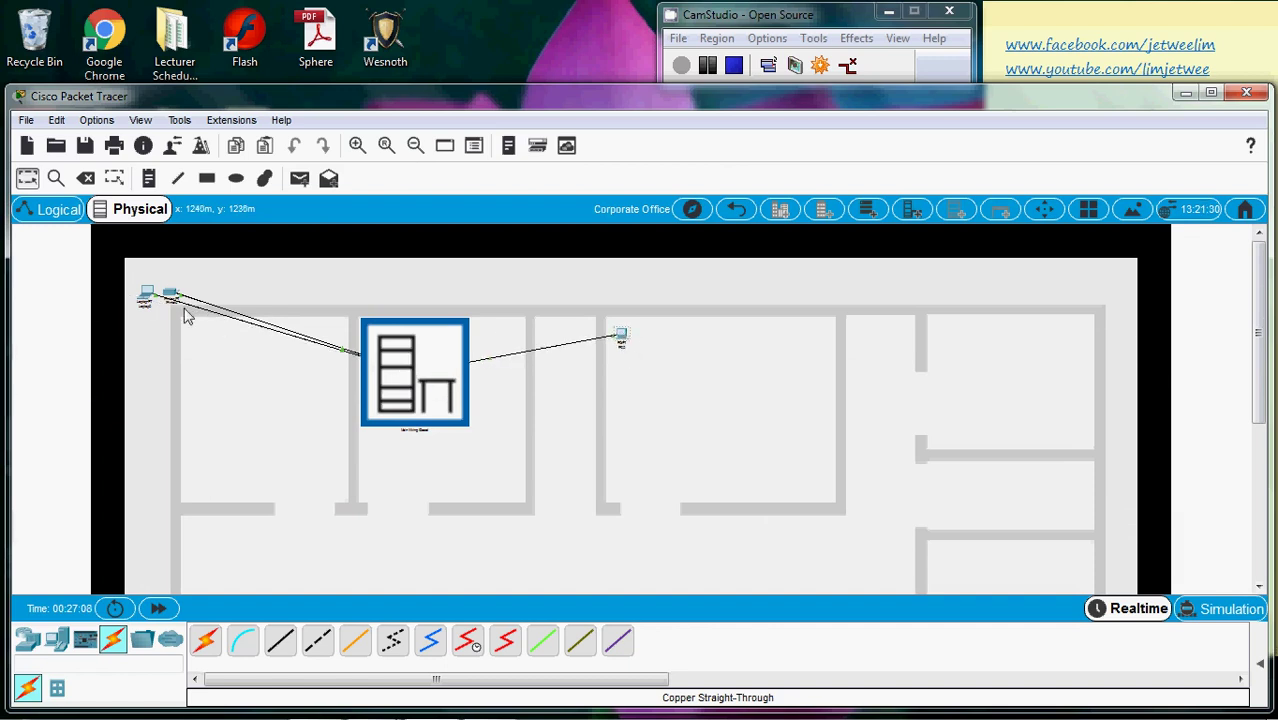
left_click_drag(146, 300, 872, 338)
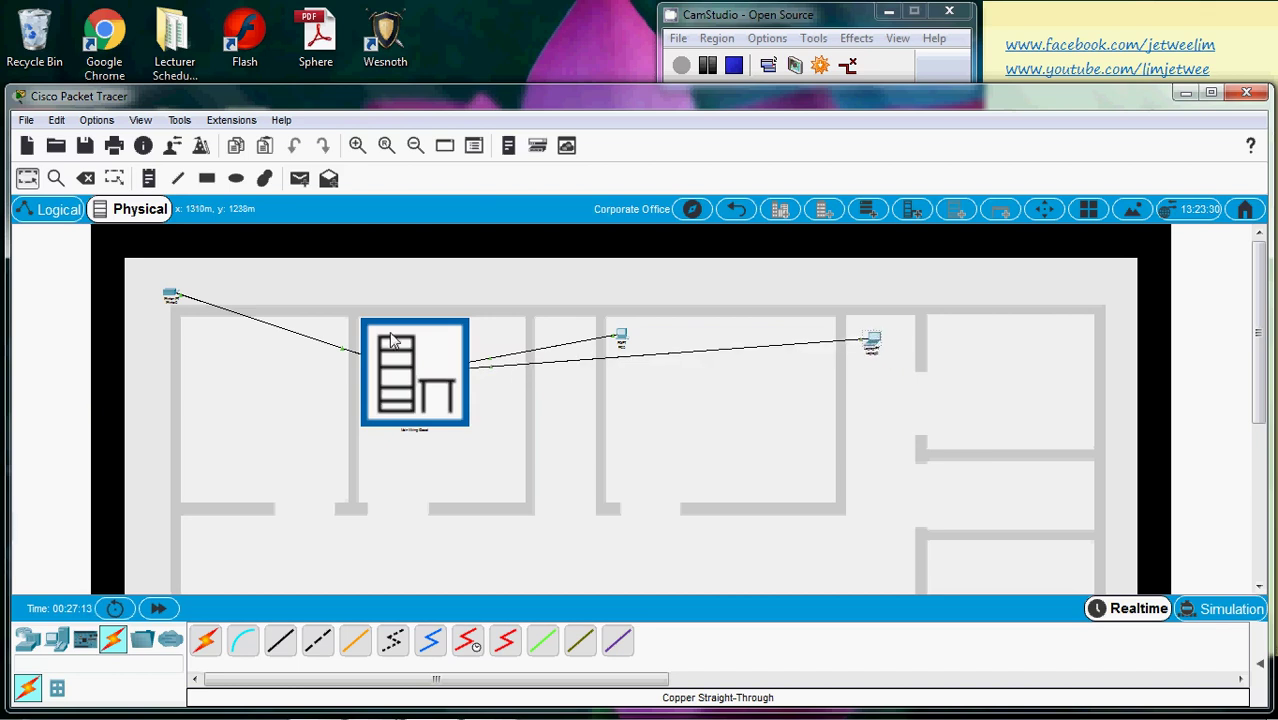
left_click_drag(172, 297, 319, 340)
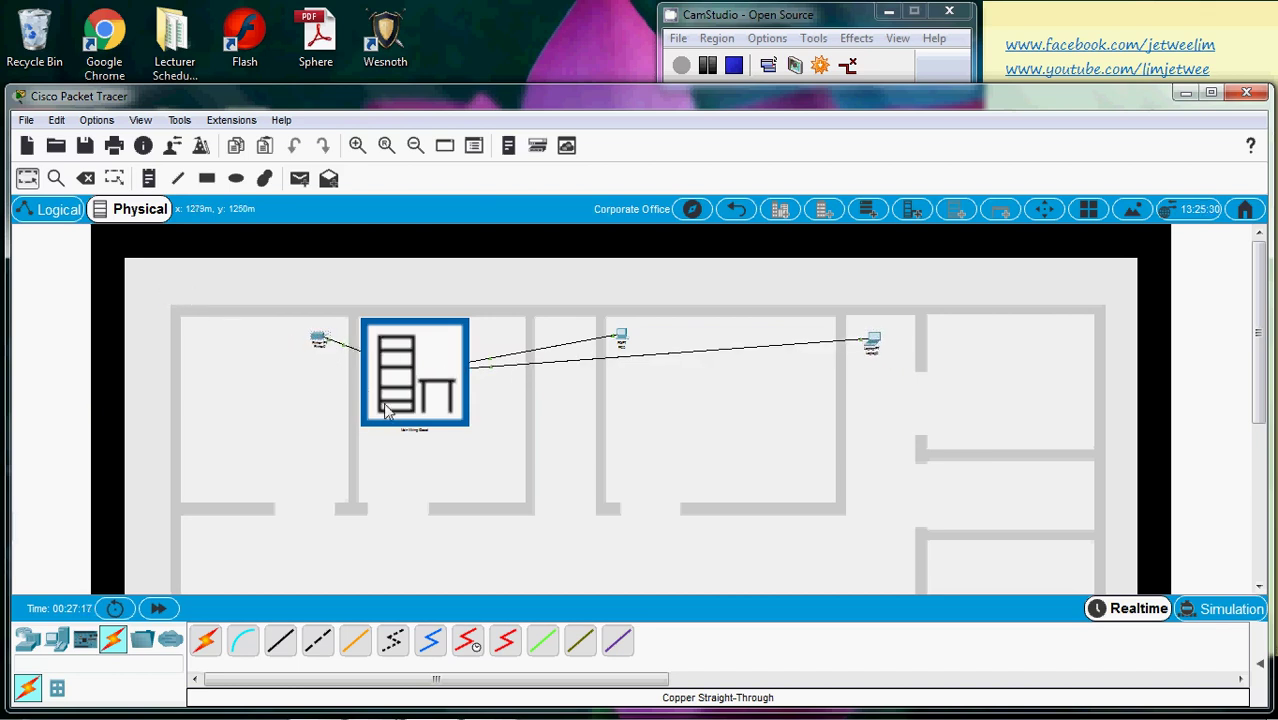
Return to the Logical workspace showing both routers, Switch0 and its four cabled end devices
left_click(45, 216)
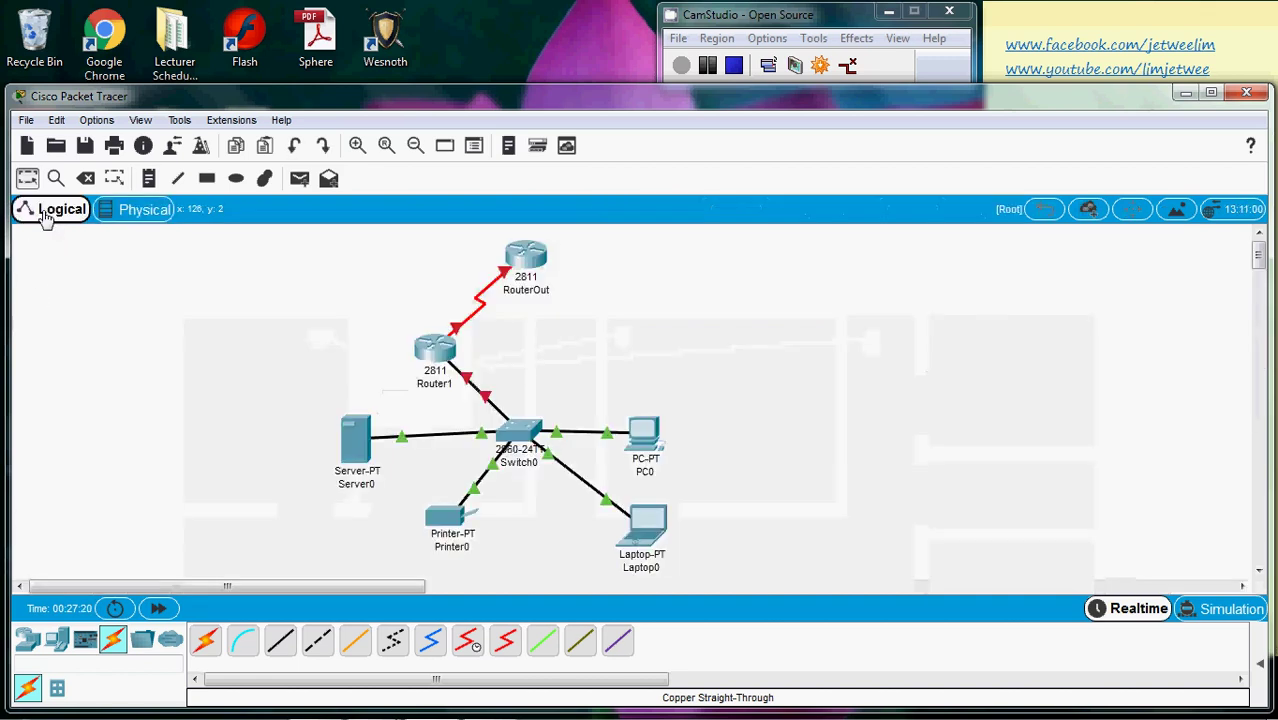
left_click(146, 215)
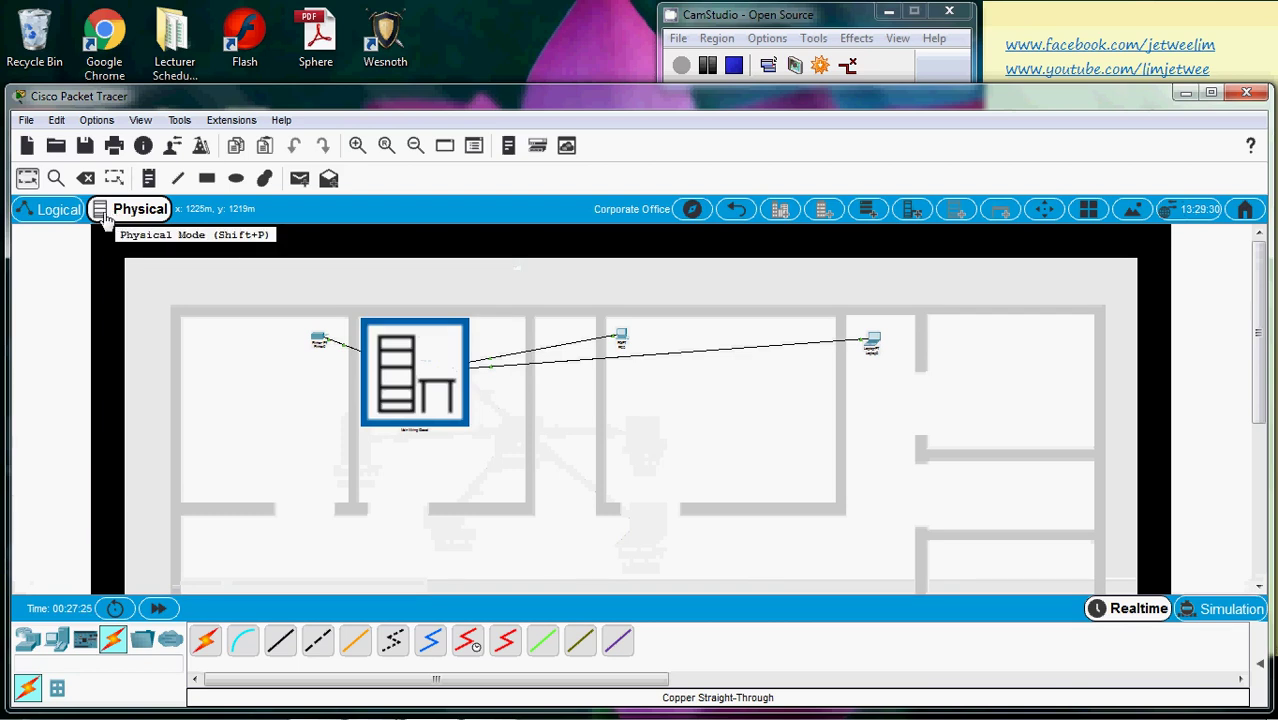
left_click(50, 215)
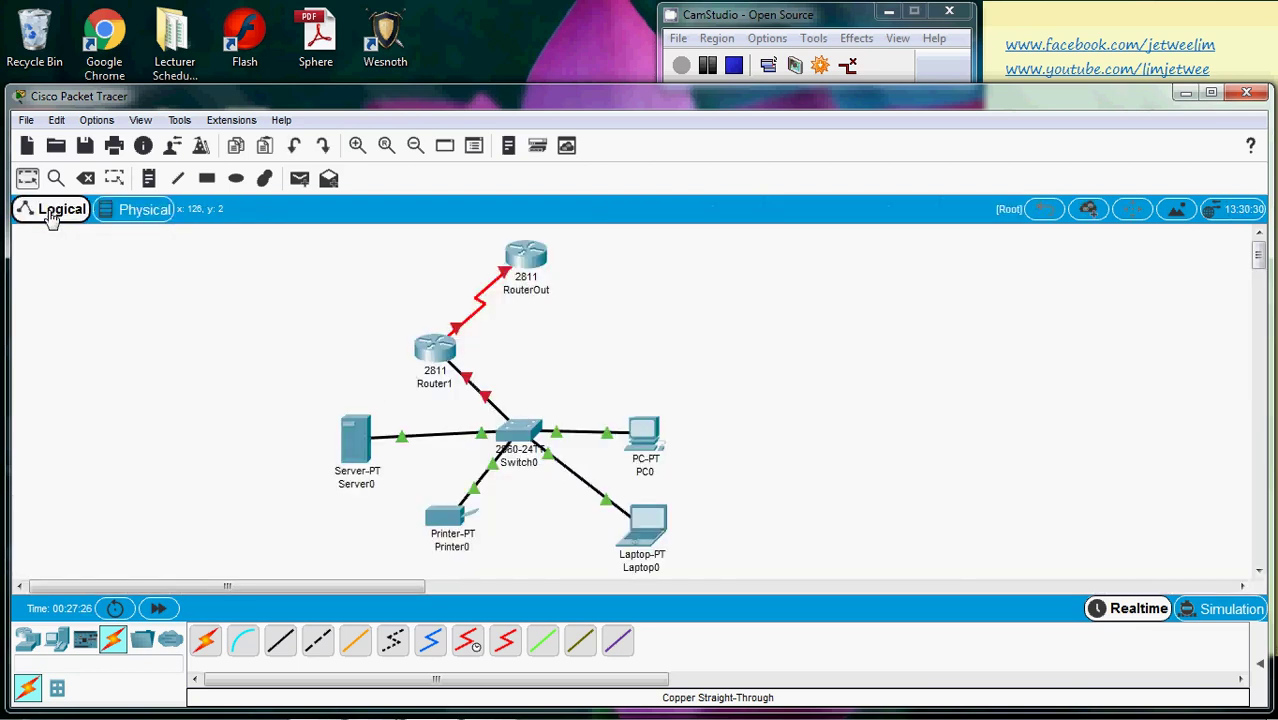